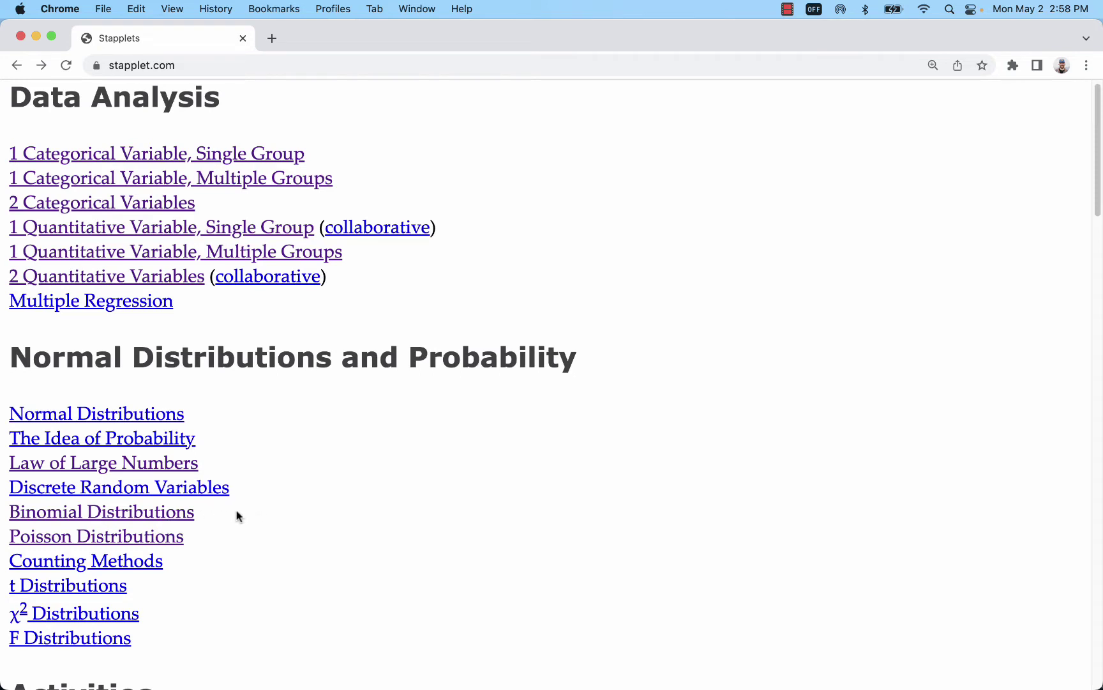
Step: Open the Binomial Distributions applet from the Stapplet applet list
{"action": "left_click", "coordinate": [67, 512]}
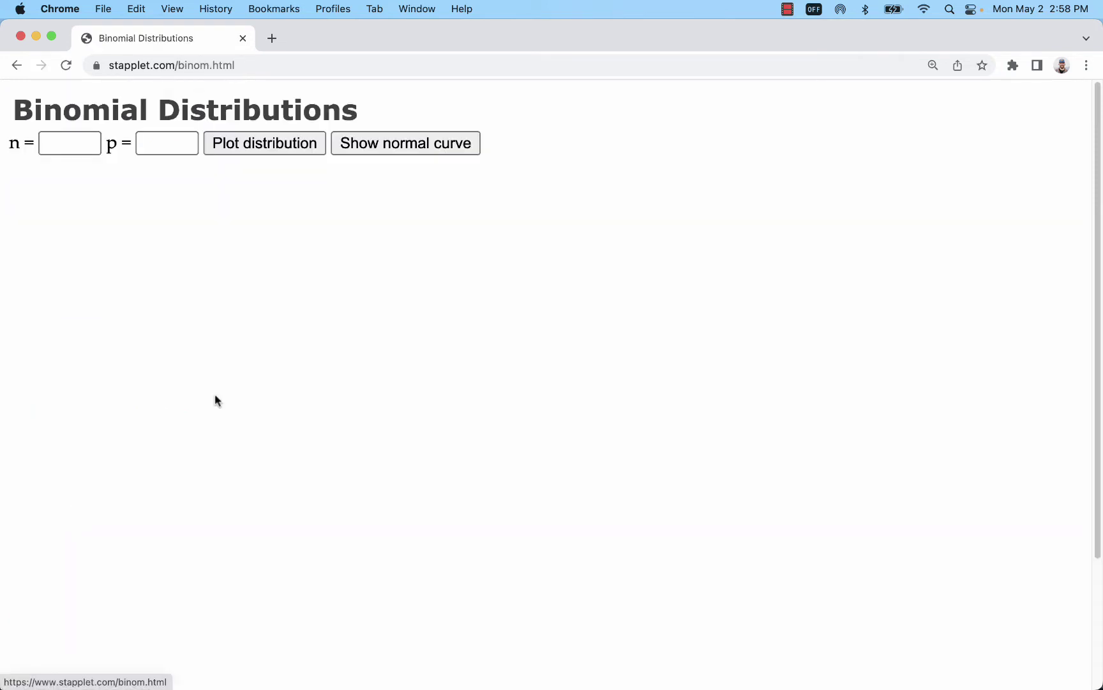
Step: In full screen, plot the n = 10, p = 0.5 binomial distribution (mean 5, SD 1.581)
{"action": "scroll", "coordinate": [135, 267], "scroll_direction": "down", "scroll_amount": 1}
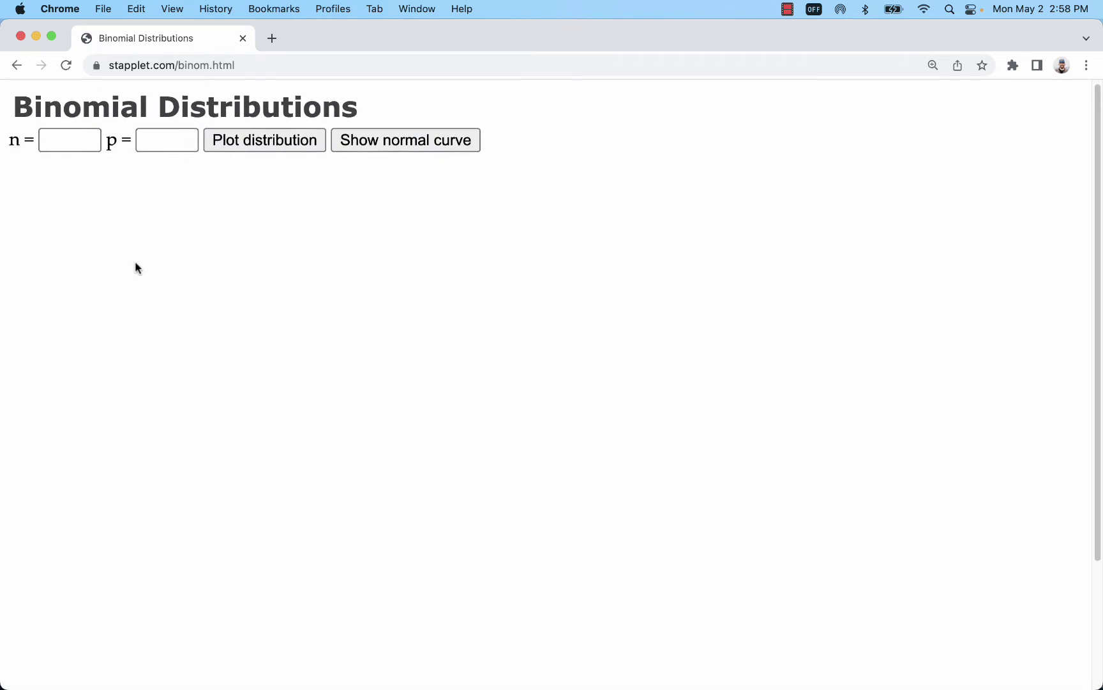
{"action": "left_click", "coordinate": [52, 35]}
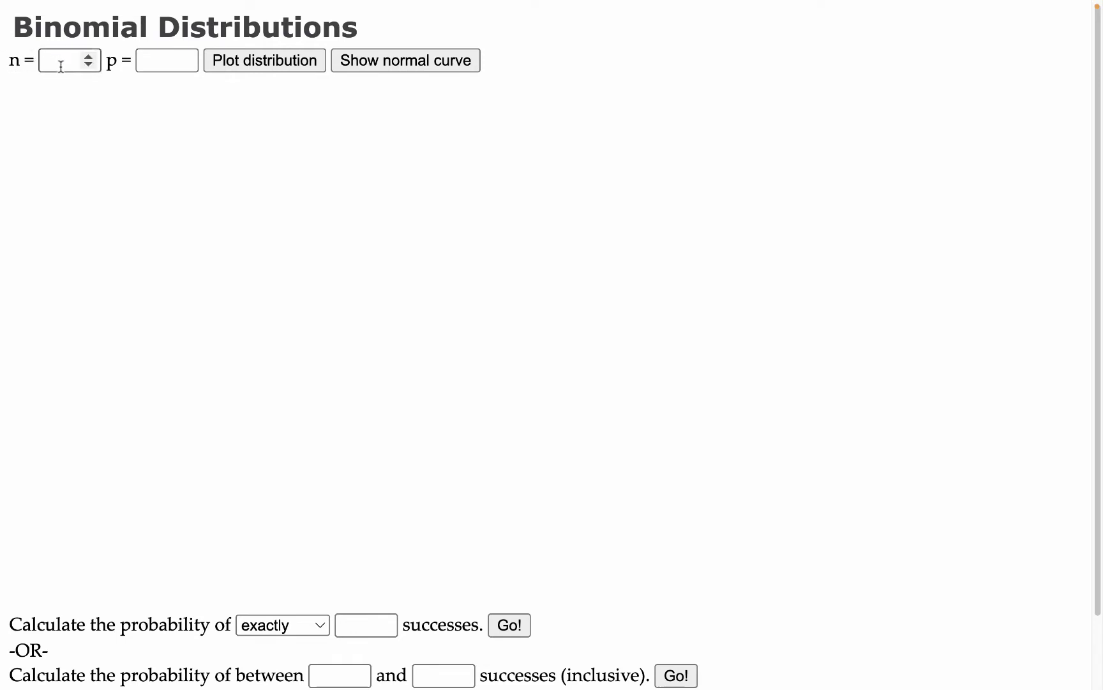
{"action": "left_click", "coordinate": [60, 61]}
{"action": "type", "text": "10"}
{"action": "left_click", "coordinate": [151, 63]}
{"action": "type", "text": "0.5"}
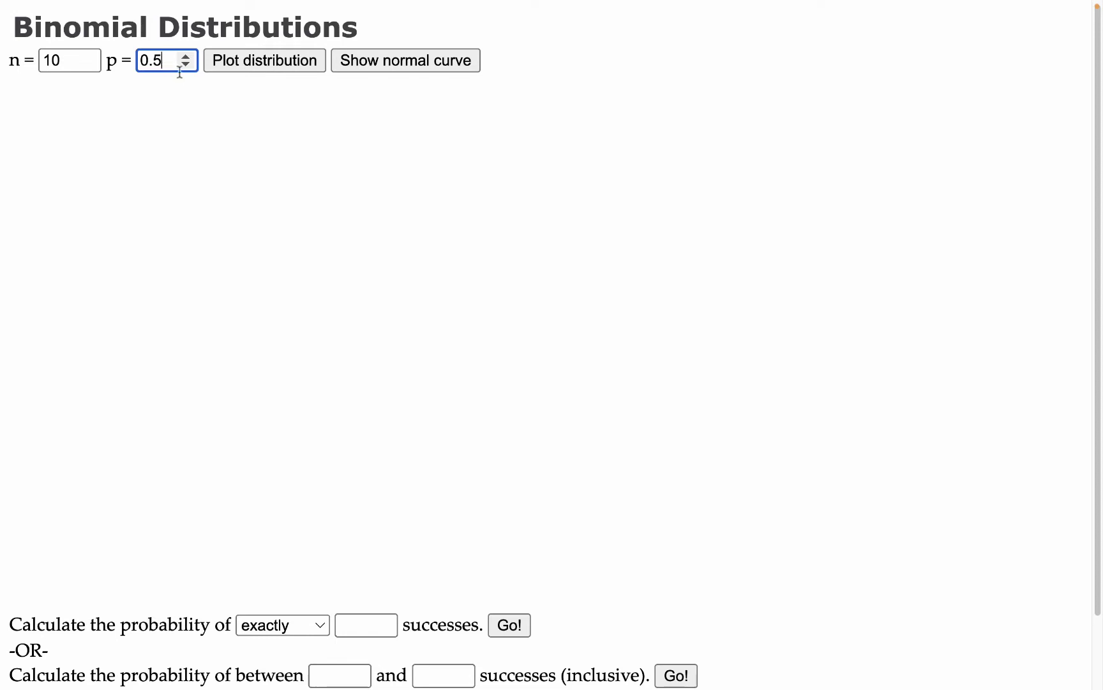
{"action": "left_click", "coordinate": [254, 62]}
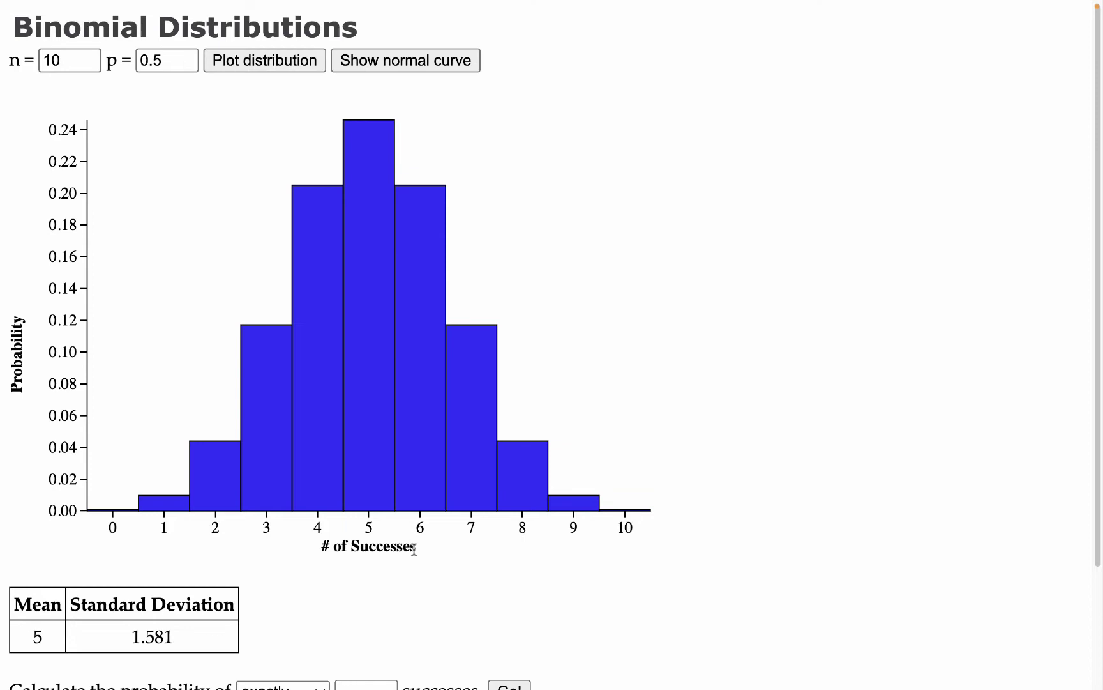
{"action": "scroll", "coordinate": [414, 549], "scroll_direction": "up", "scroll_amount": 1}
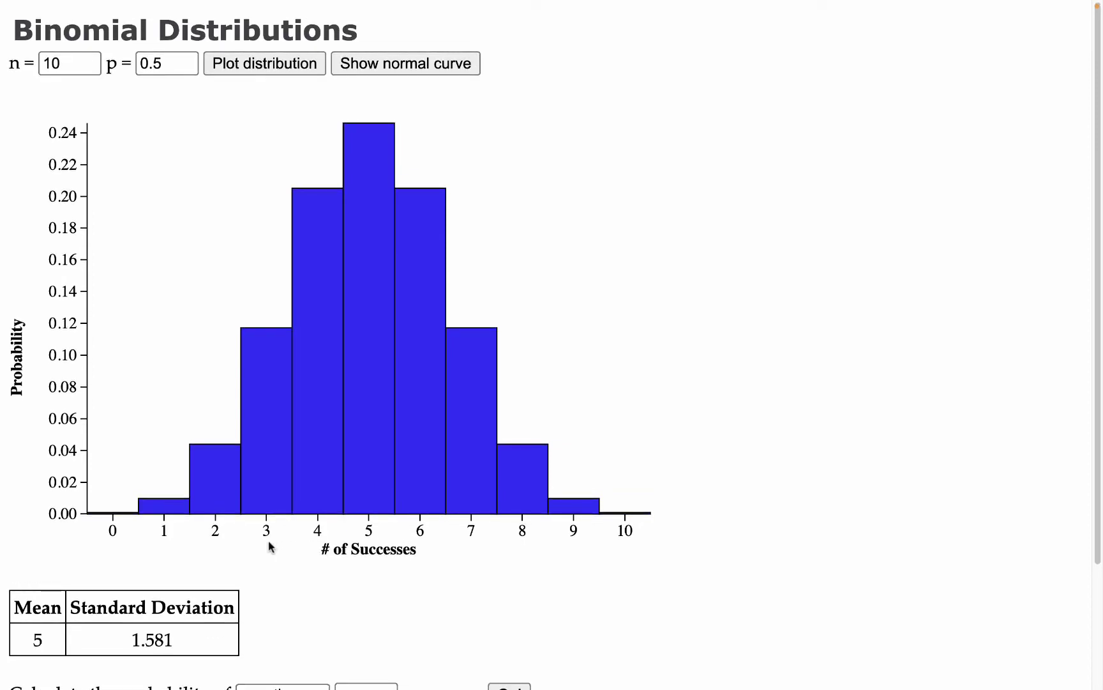
{"action": "mouse_move", "coordinate": [135, 514]}
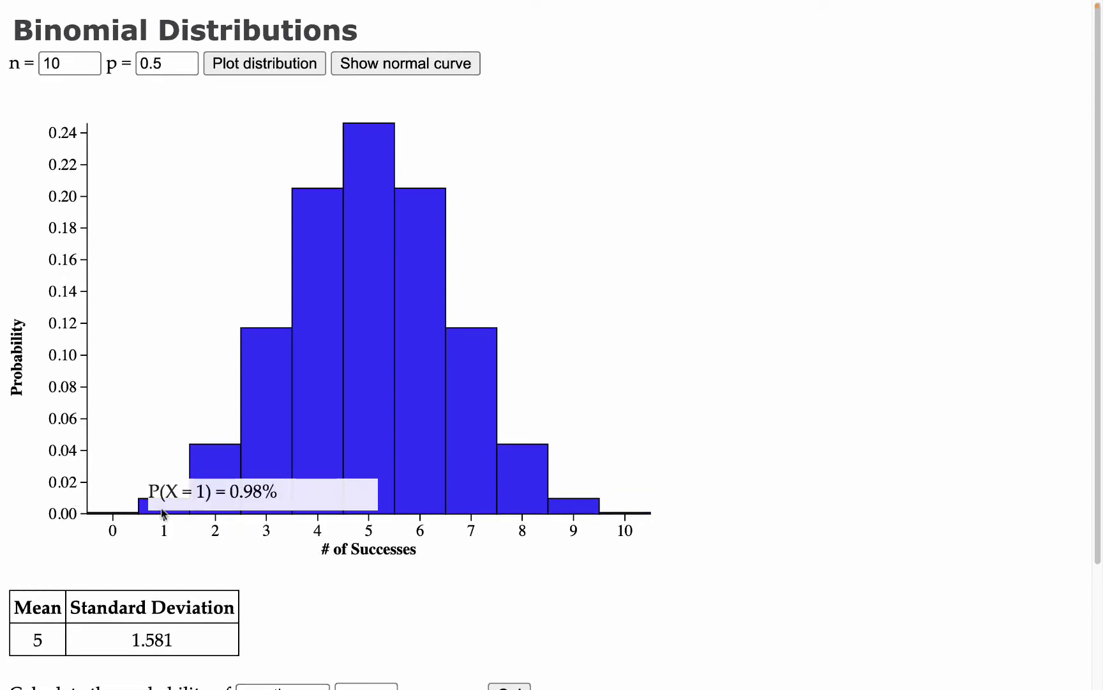
{"action": "mouse_move", "coordinate": [214, 482]}
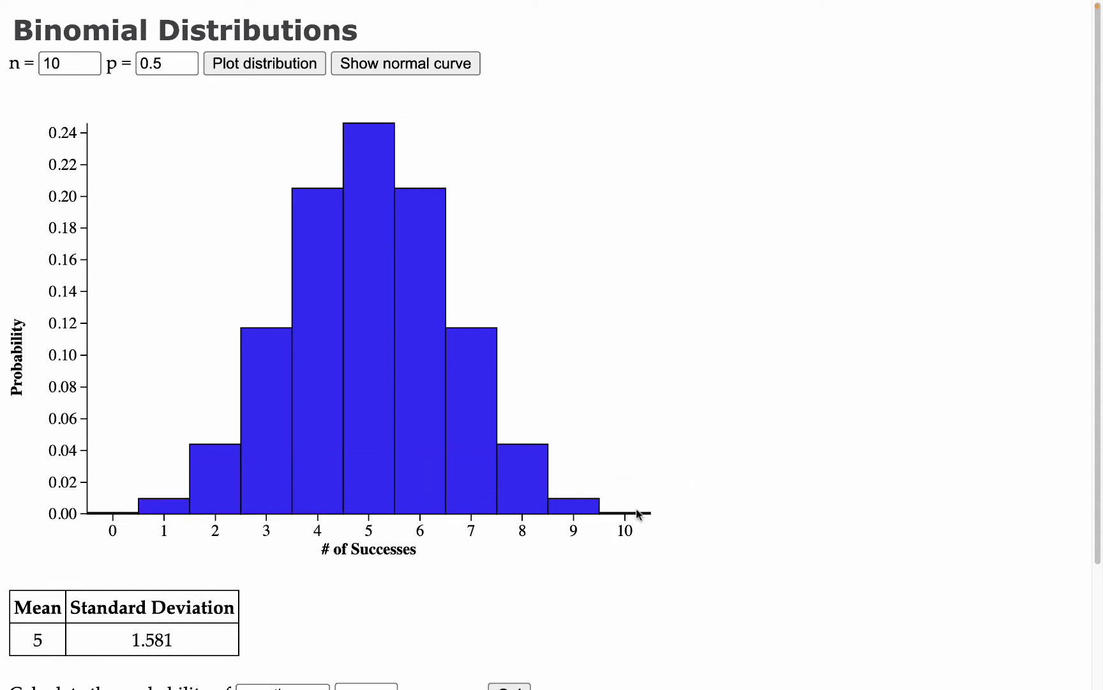
{"action": "mouse_move", "coordinate": [637, 513]}
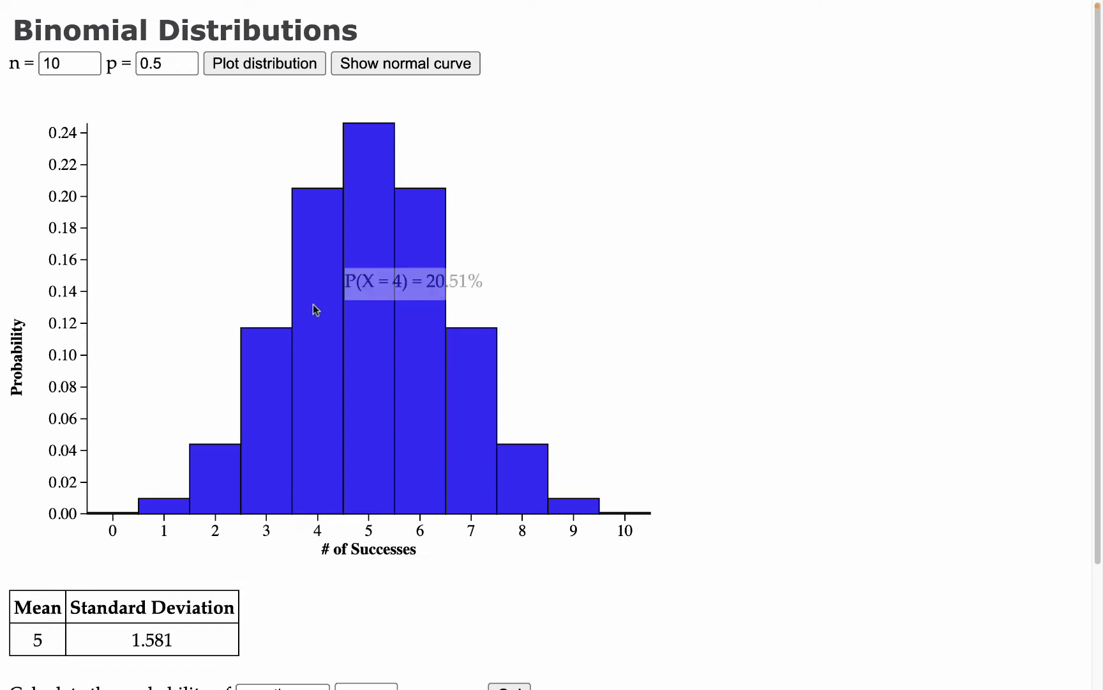
{"action": "scroll", "coordinate": [487, 435], "scroll_direction": "down", "scroll_amount": 3}
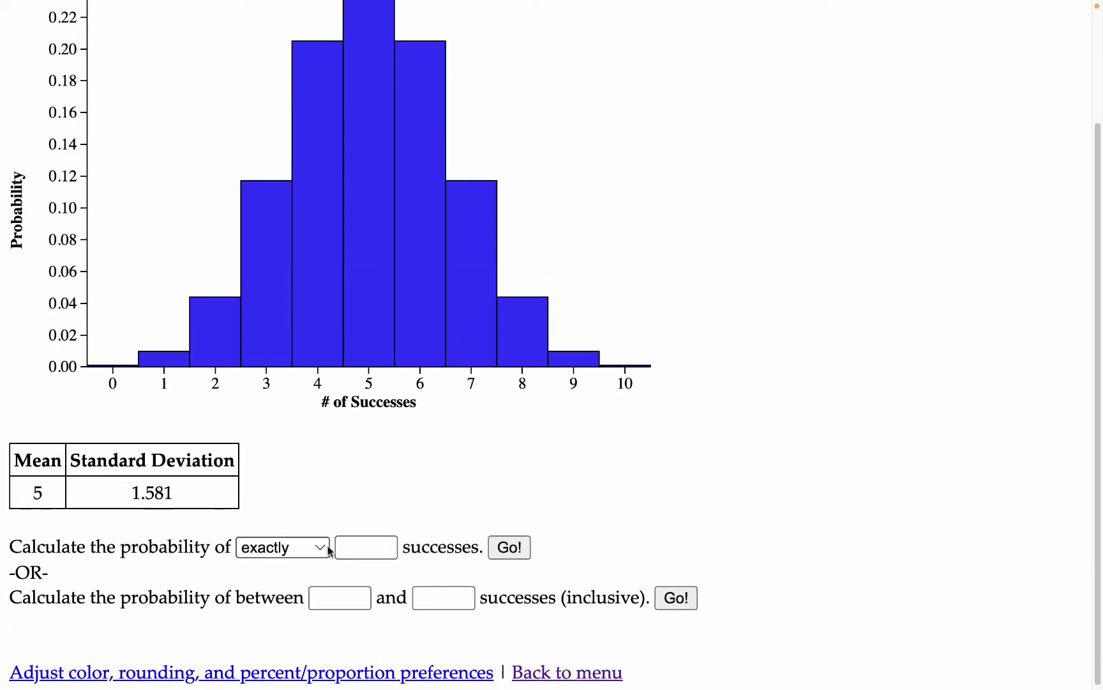
Step: Compute the probability of at most 4 successes, shading bars 0–4 (37.7%)
{"action": "scroll", "coordinate": [301, 536], "scroll_direction": "up", "scroll_amount": 2}
{"action": "scroll", "coordinate": [304, 534], "scroll_direction": "down", "scroll_amount": 1}
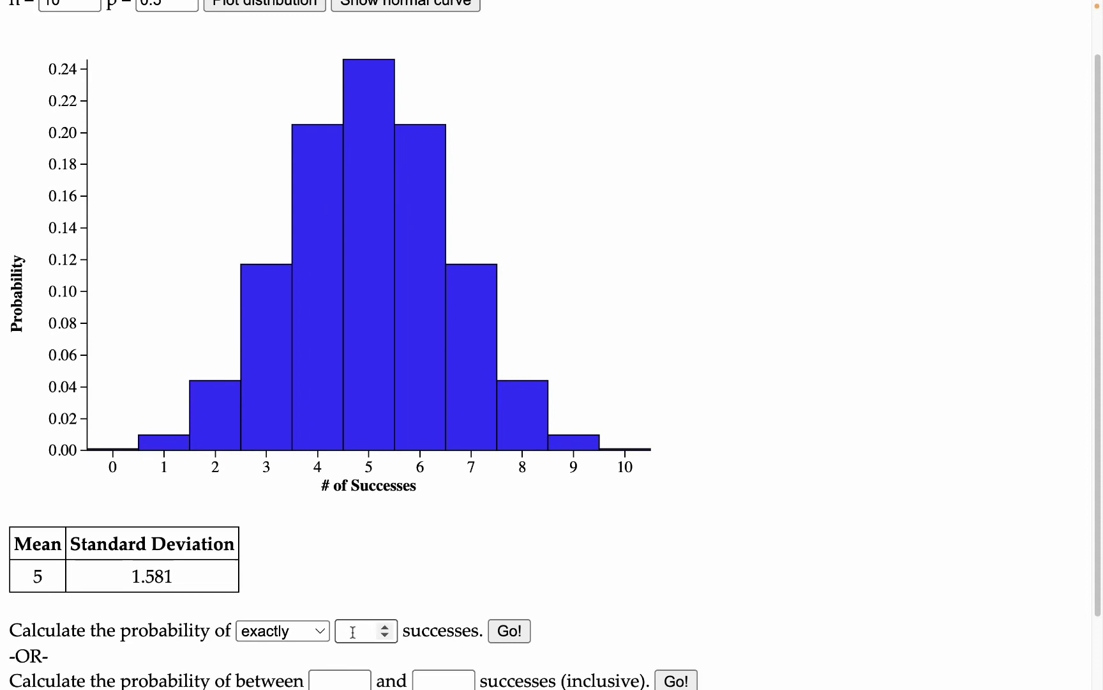
{"action": "left_click", "coordinate": [293, 634]}
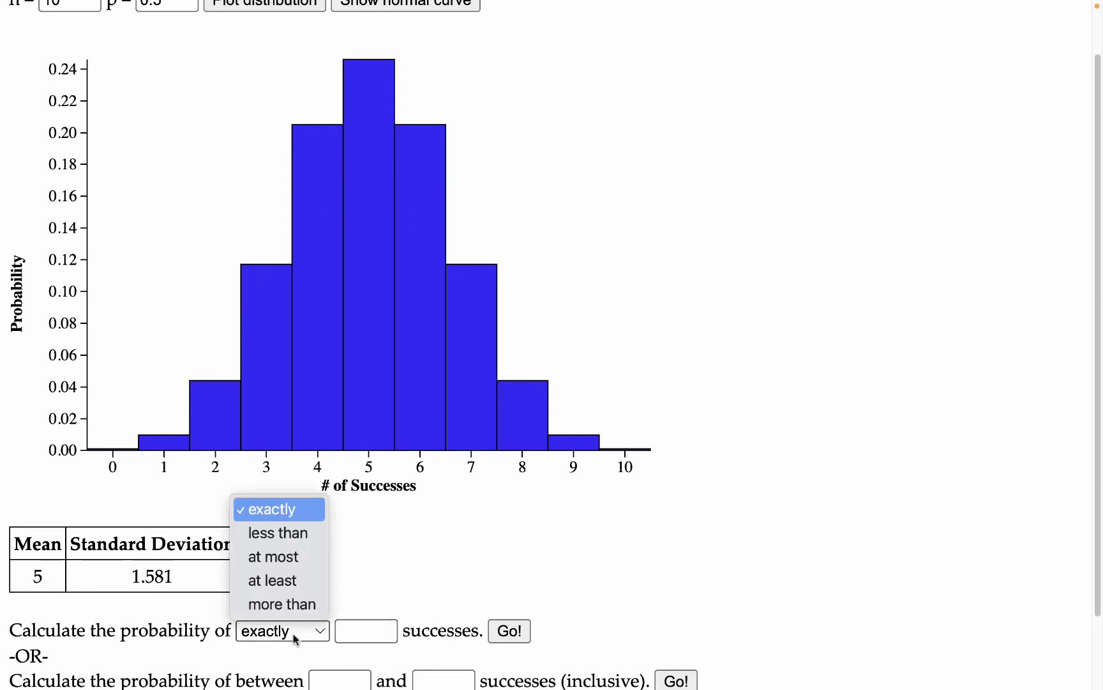
{"action": "left_click", "coordinate": [279, 558]}
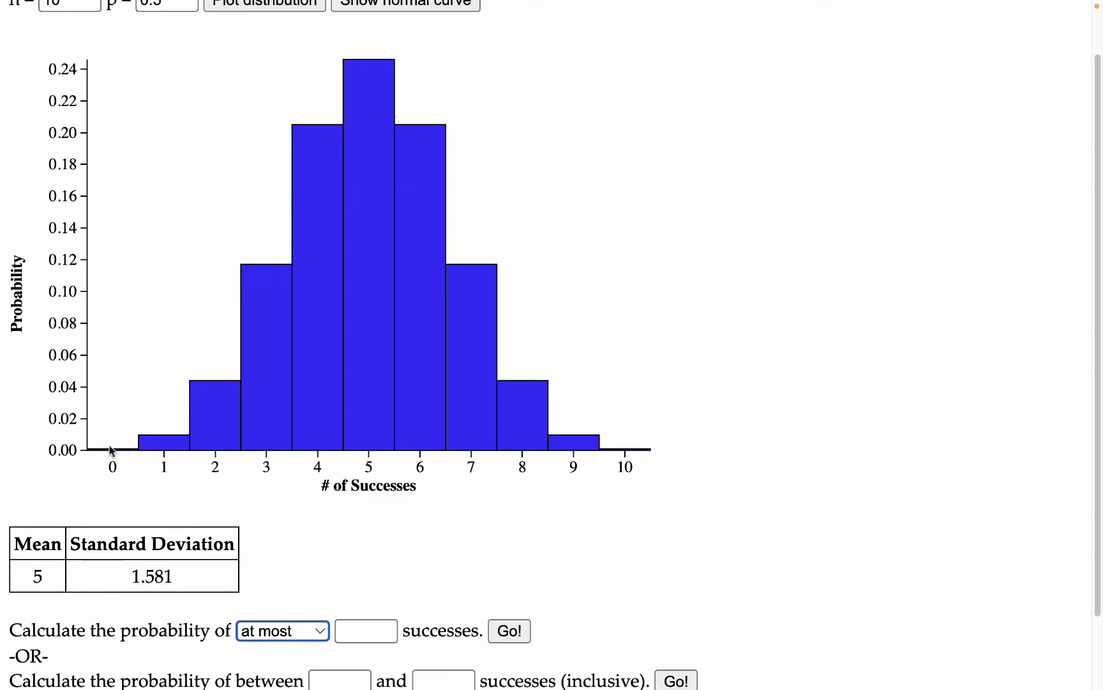
{"action": "mouse_move", "coordinate": [300, 421]}
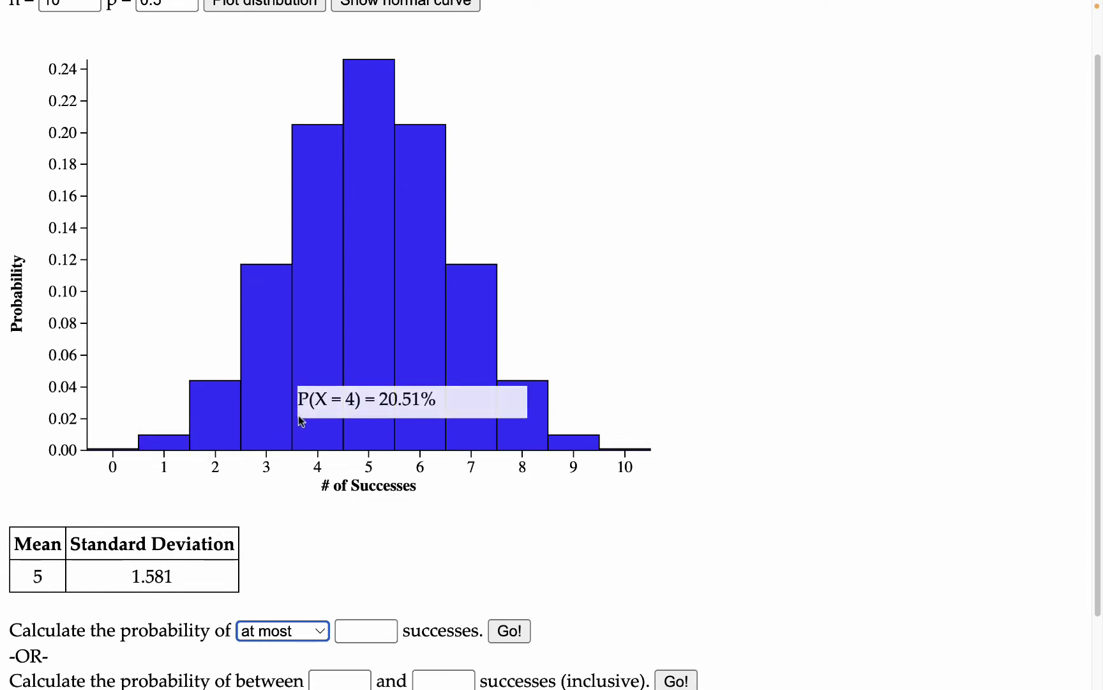
{"action": "left_click", "coordinate": [366, 621]}
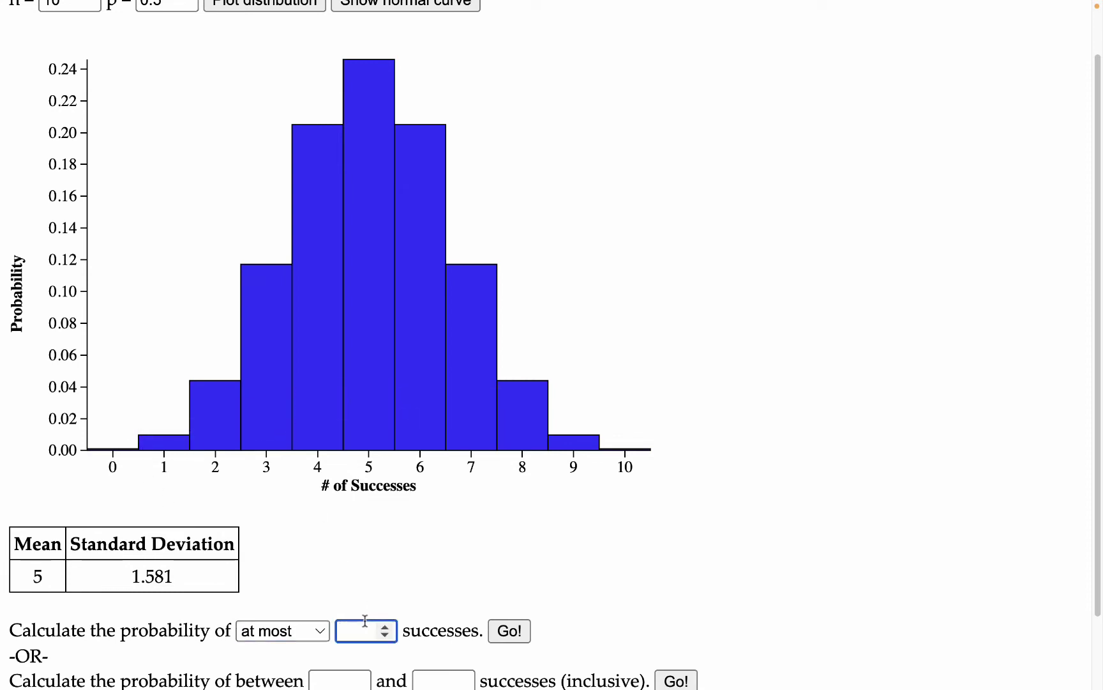
{"action": "type", "text": "4"}
{"action": "left_click", "coordinate": [502, 631]}
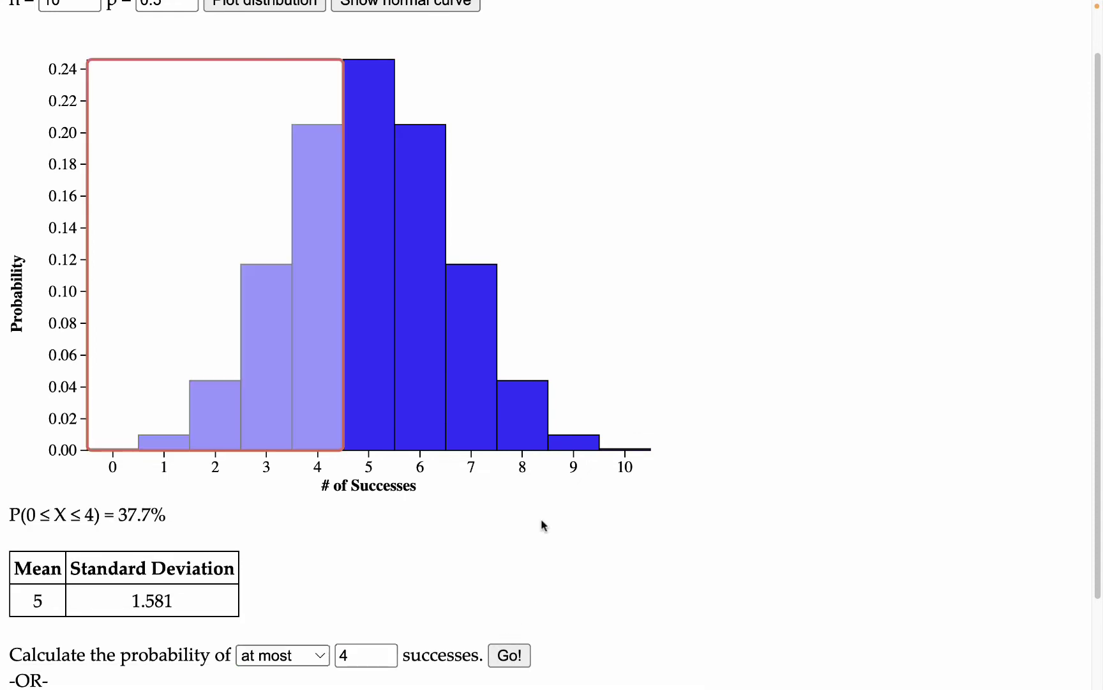
Step: Compute the probability of between 0 and 4 successes using the range fields
{"action": "scroll", "coordinate": [543, 524], "scroll_direction": "down", "scroll_amount": 2}
{"action": "left_click", "coordinate": [321, 629]}
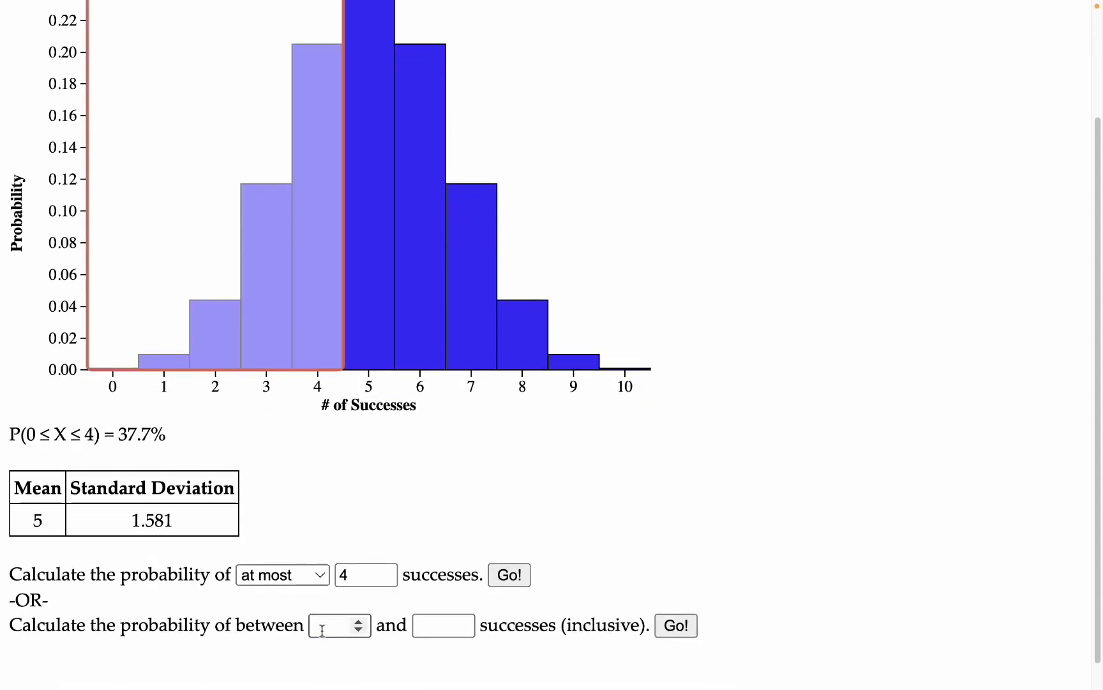
{"action": "type", "text": "0"}
{"action": "left_click", "coordinate": [441, 629]}
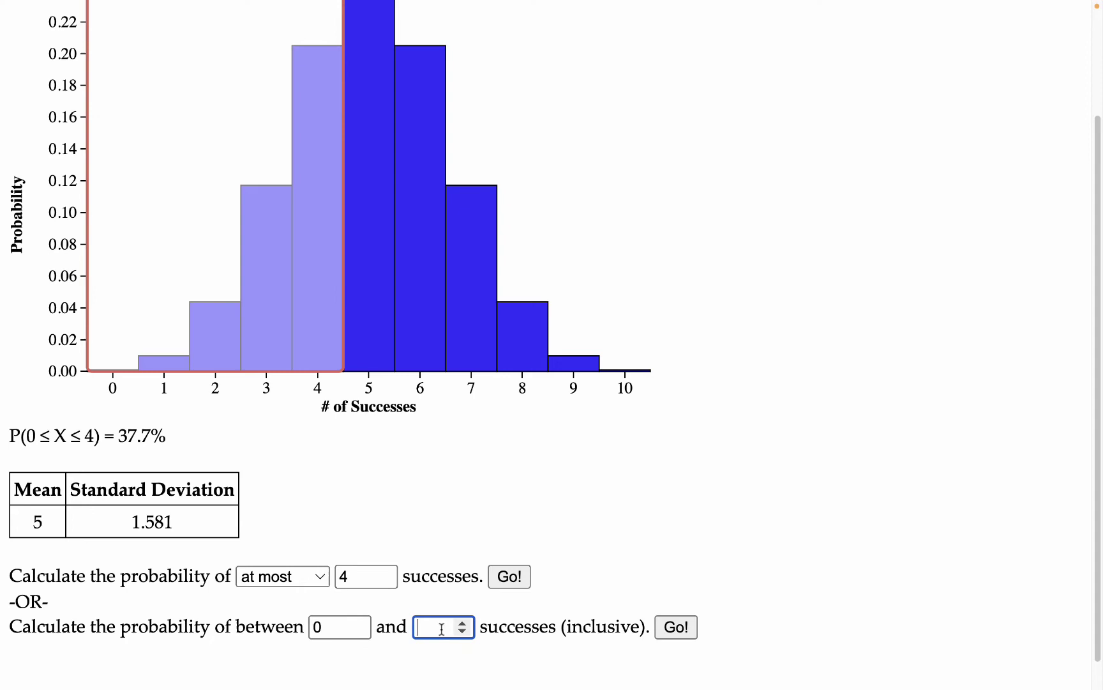
{"action": "type", "text": "4"}
{"action": "left_click", "coordinate": [676, 626]}
Step: Change the range's upper bound to 12 and recalculate
{"action": "scroll", "coordinate": [673, 619], "scroll_direction": "down", "scroll_amount": 1}
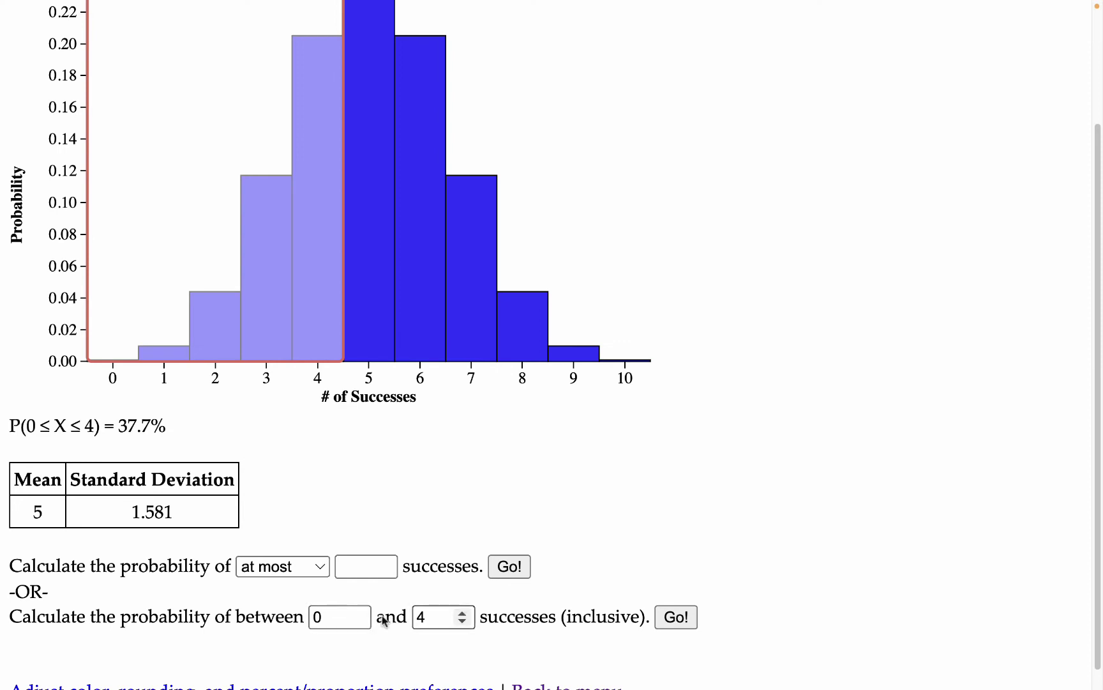
{"action": "double_click", "coordinate": [429, 618]}
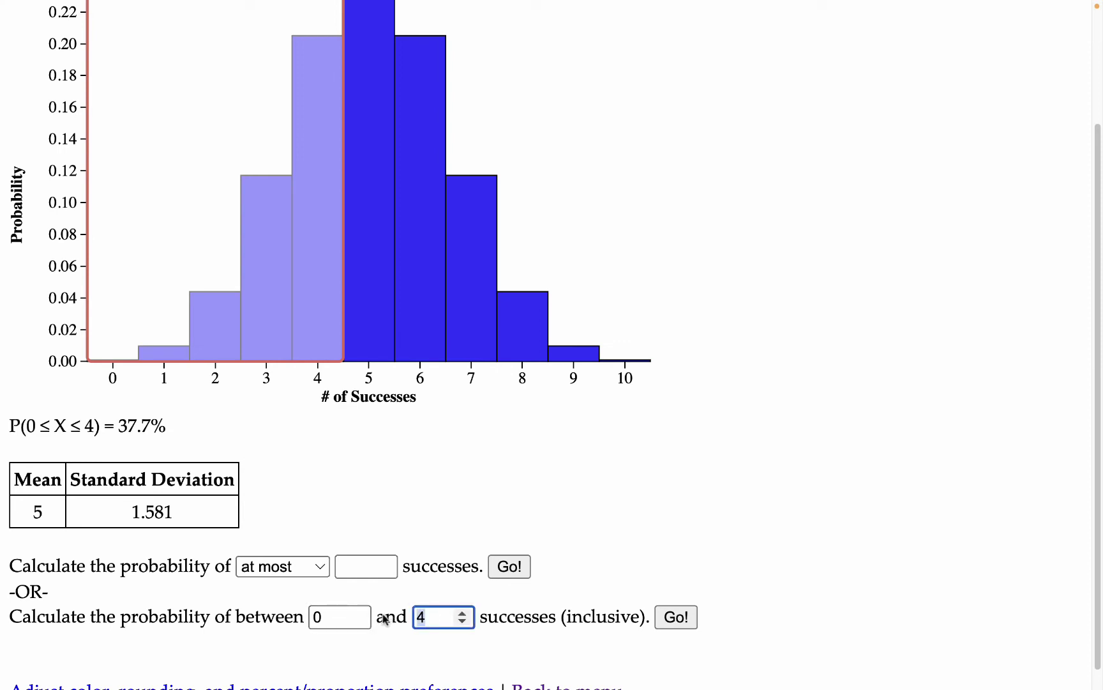
{"action": "type", "text": "12"}
{"action": "left_click", "coordinate": [675, 617]}
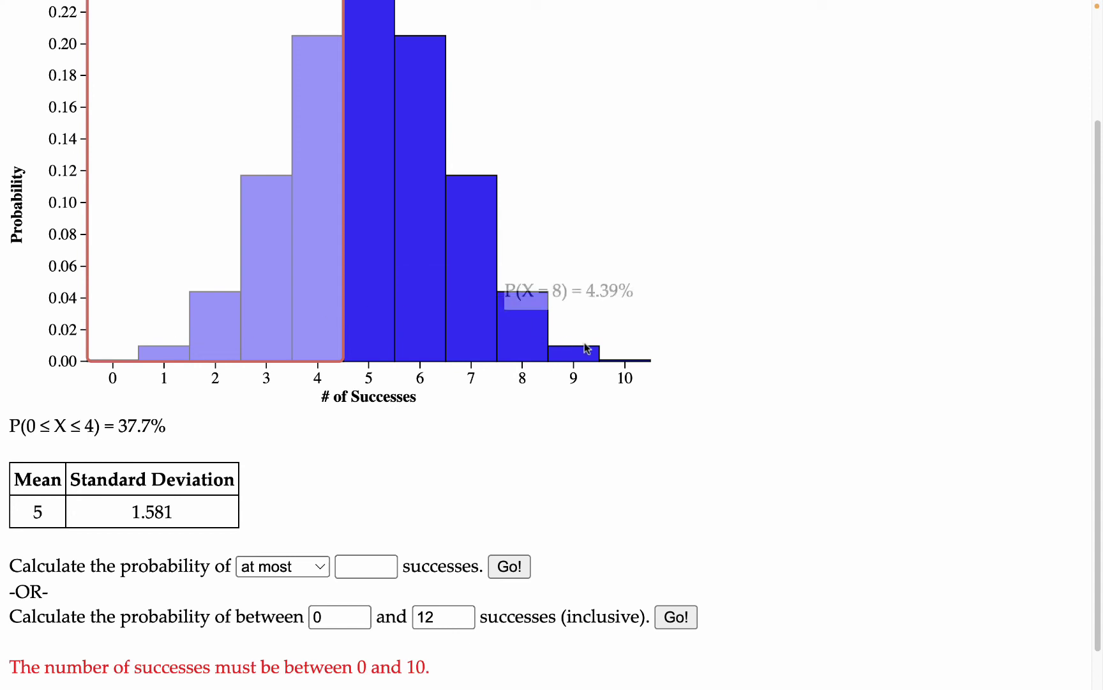
{"action": "scroll", "coordinate": [632, 362], "scroll_direction": "up", "scroll_amount": 5}
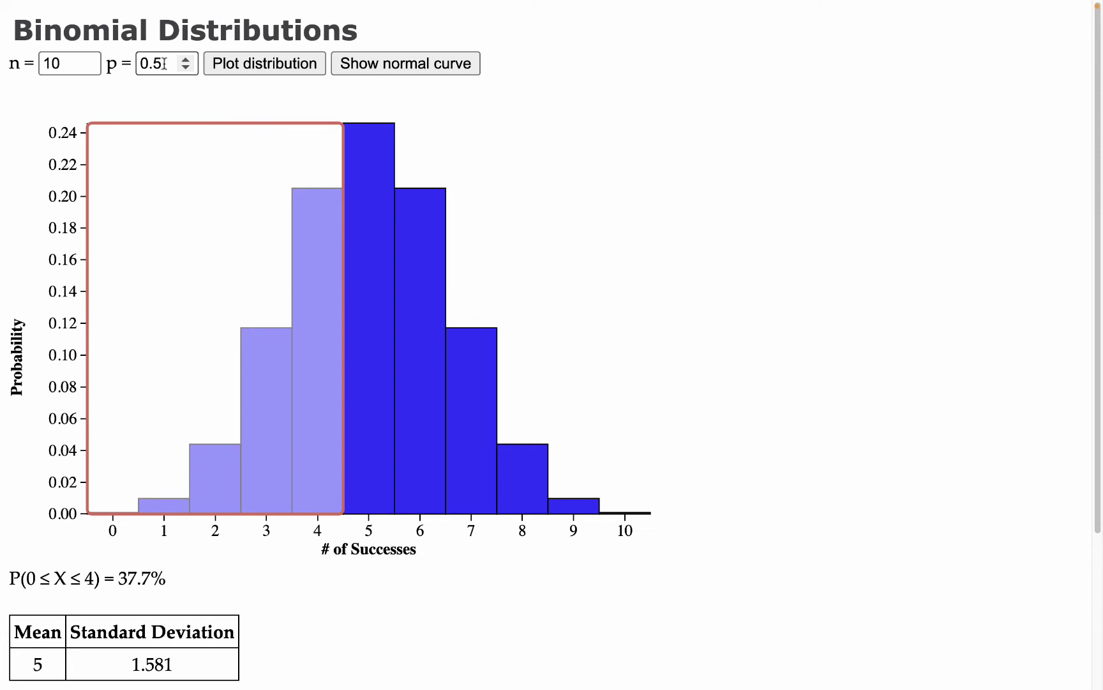
Step: Replace the success probability 0.5 with .1667 in the p field
{"action": "left_click_drag", "start_coordinate": [164, 63], "coordinate": [151, 64]}
{"action": "key", "text": "BackSpace"}
{"action": "key", "text": "BackSpace"}
{"action": "type", "text": ".1667"}
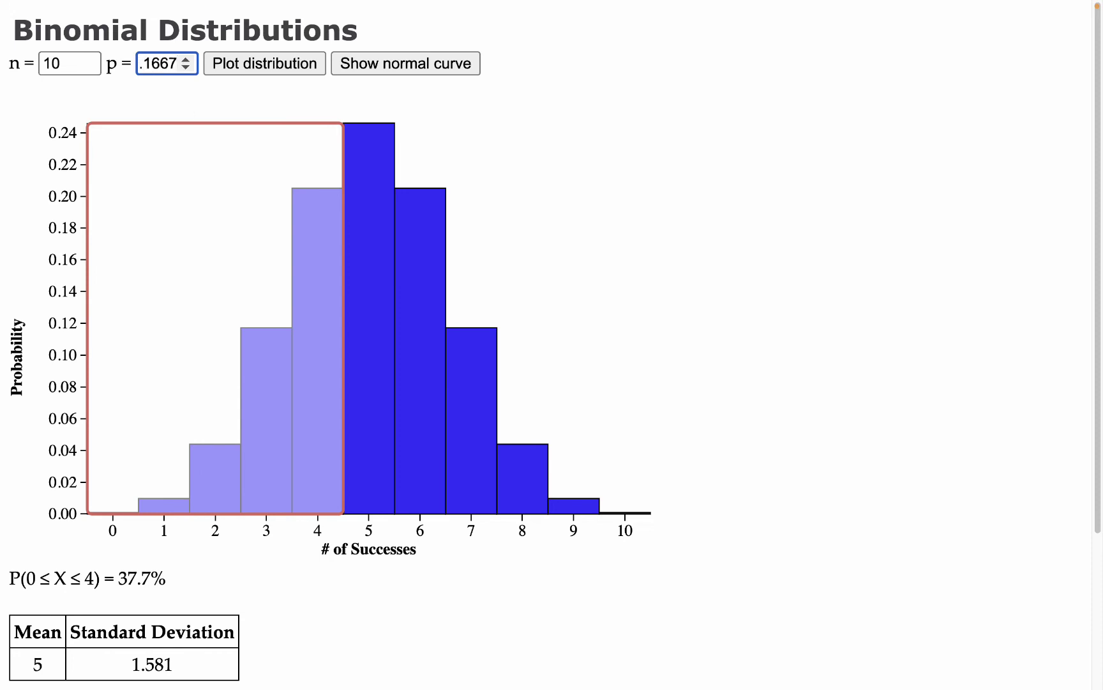
{"action": "left_click", "coordinate": [228, 67]}
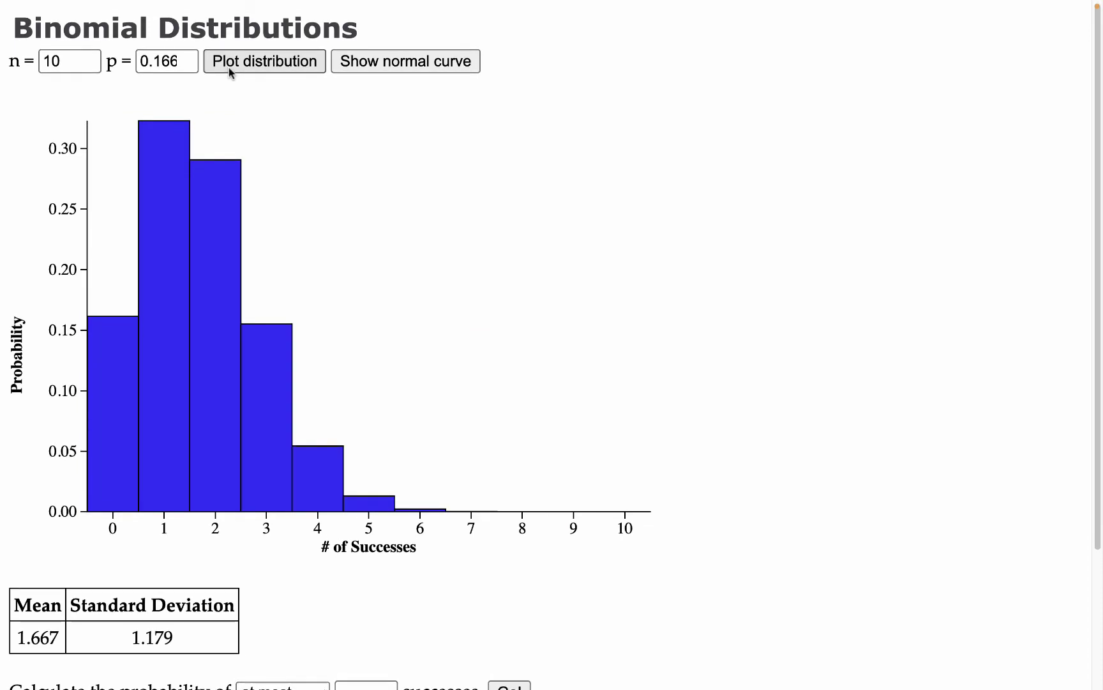
{"action": "scroll", "coordinate": [278, 239], "scroll_direction": "down", "scroll_amount": 3}
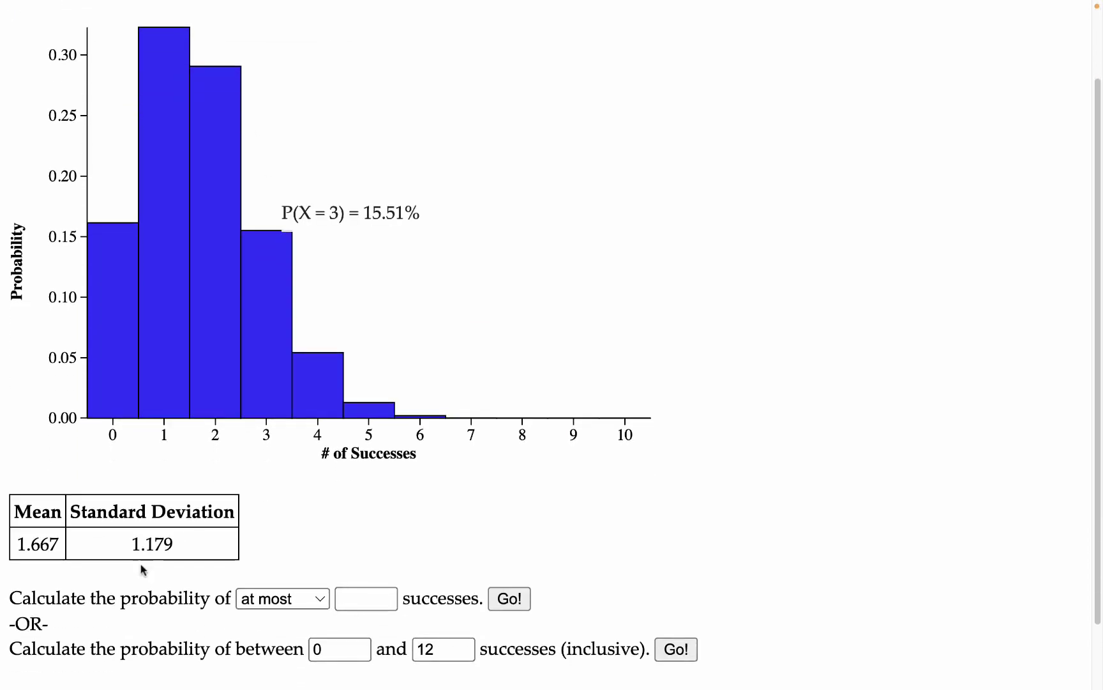
{"action": "scroll", "coordinate": [198, 211], "scroll_direction": "up", "scroll_amount": 1}
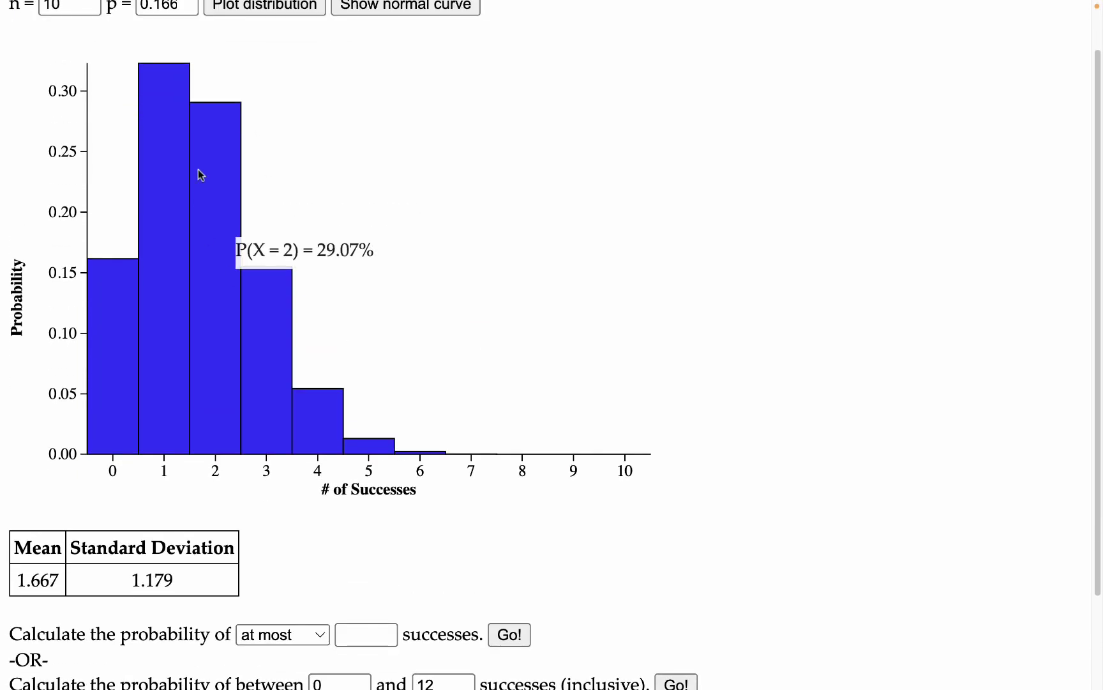
{"action": "mouse_move", "coordinate": [182, 169]}
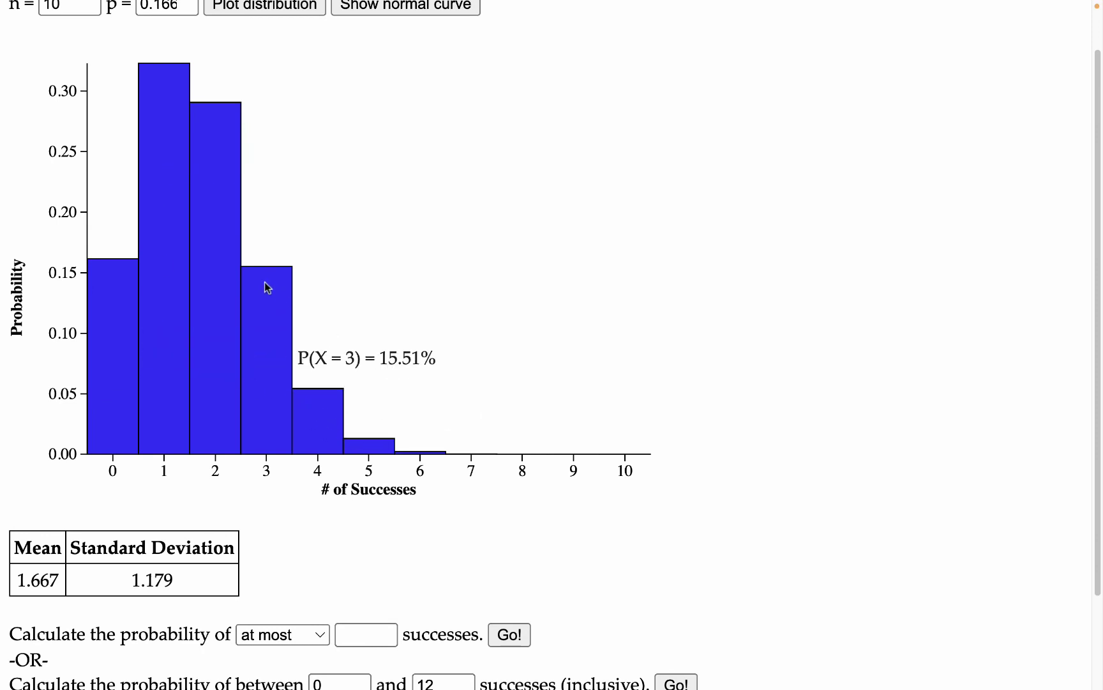
{"action": "scroll", "coordinate": [507, 268], "scroll_direction": "up", "scroll_amount": 2}
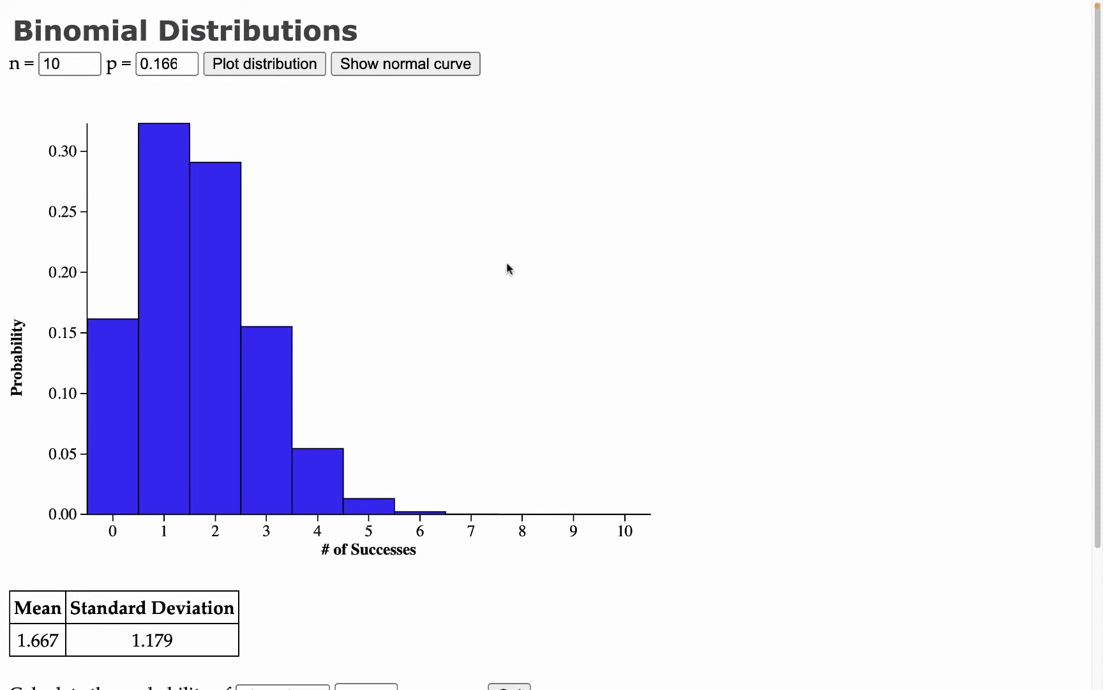
{"action": "scroll", "coordinate": [153, 442], "scroll_direction": "down", "scroll_amount": 4}
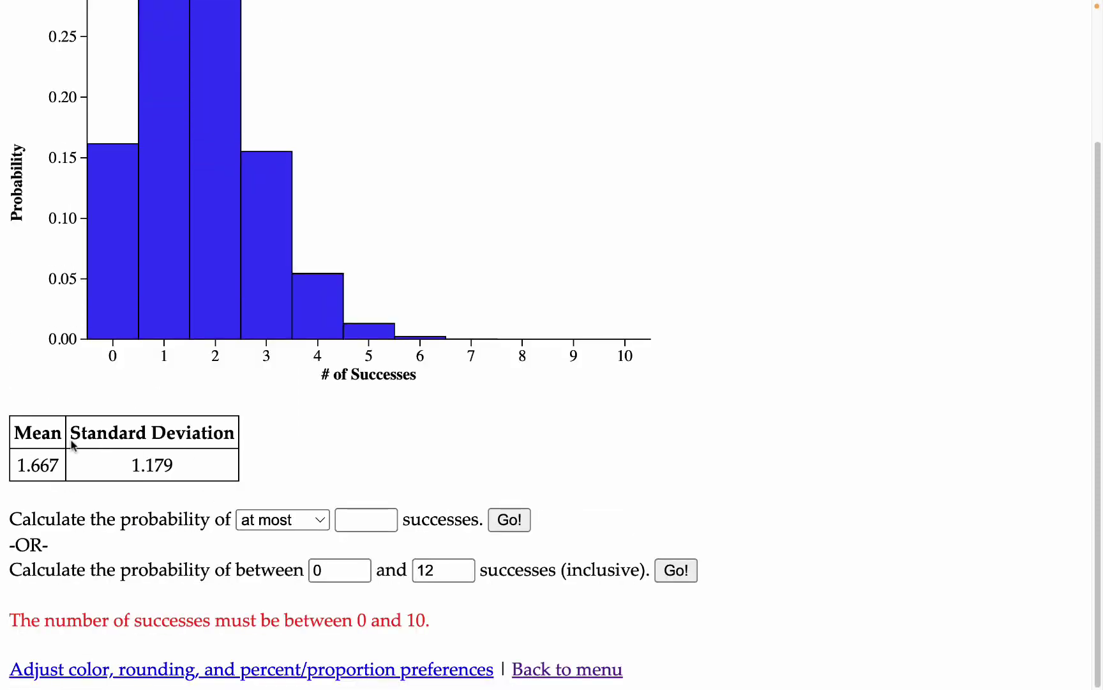
{"action": "scroll", "coordinate": [104, 482], "scroll_direction": "up", "scroll_amount": 3}
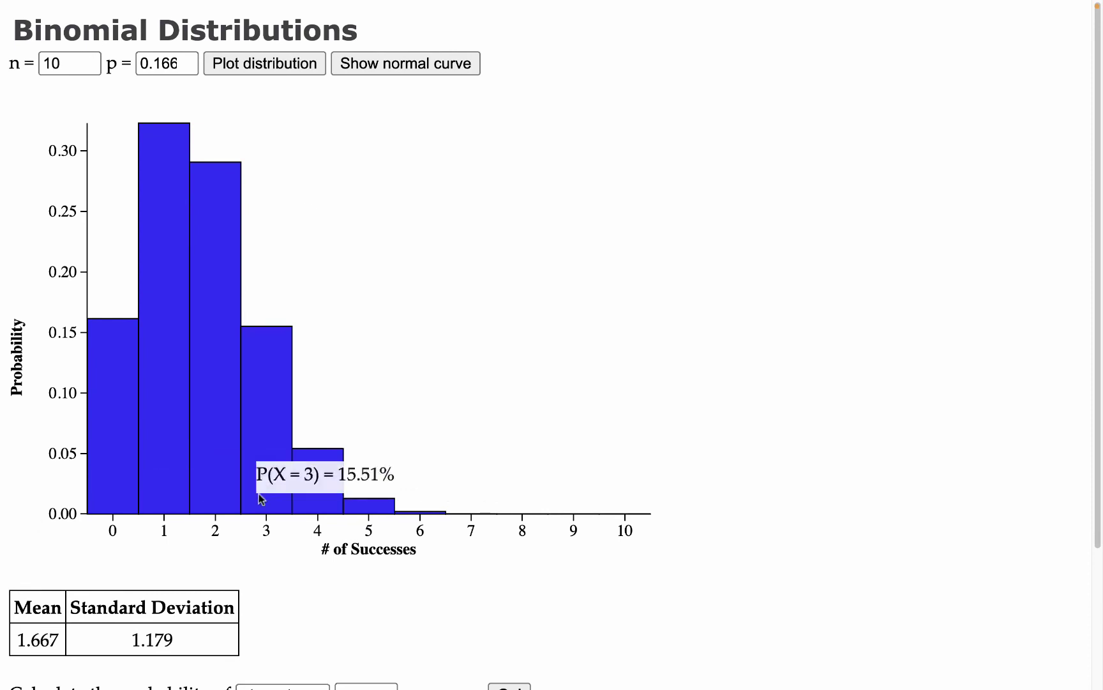
{"action": "mouse_move", "coordinate": [123, 369]}
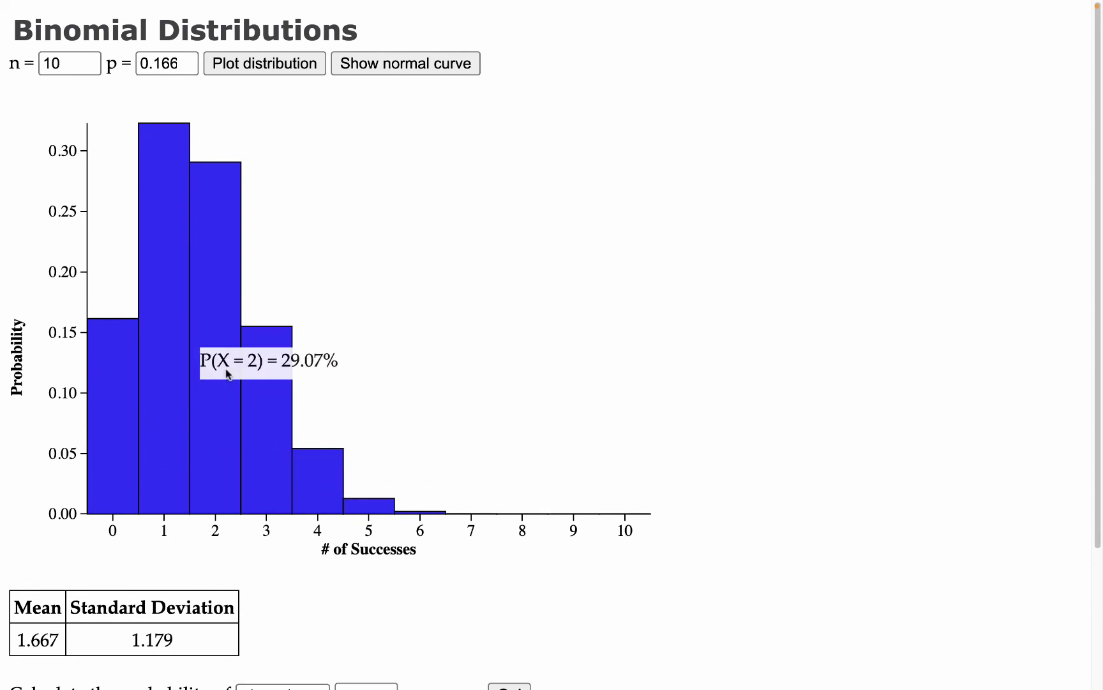
{"action": "scroll", "coordinate": [231, 374], "scroll_direction": "down", "scroll_amount": 1}
{"action": "mouse_move", "coordinate": [292, 390]}
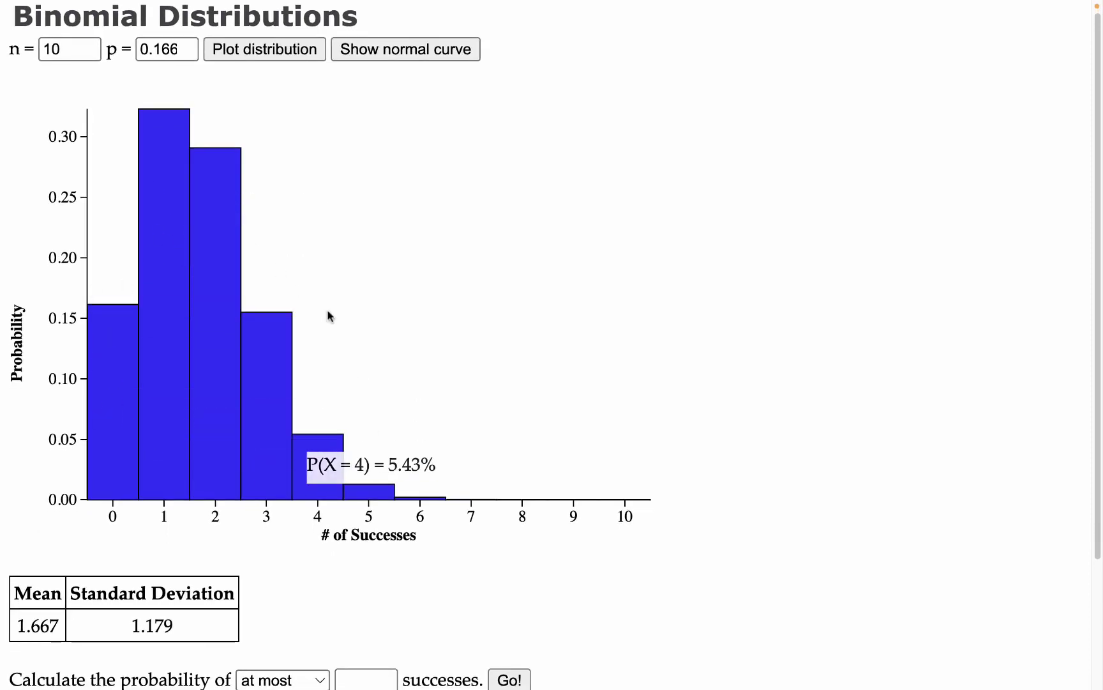
{"action": "mouse_move", "coordinate": [327, 336]}
{"action": "scroll", "coordinate": [180, 402], "scroll_direction": "up", "scroll_amount": 1}
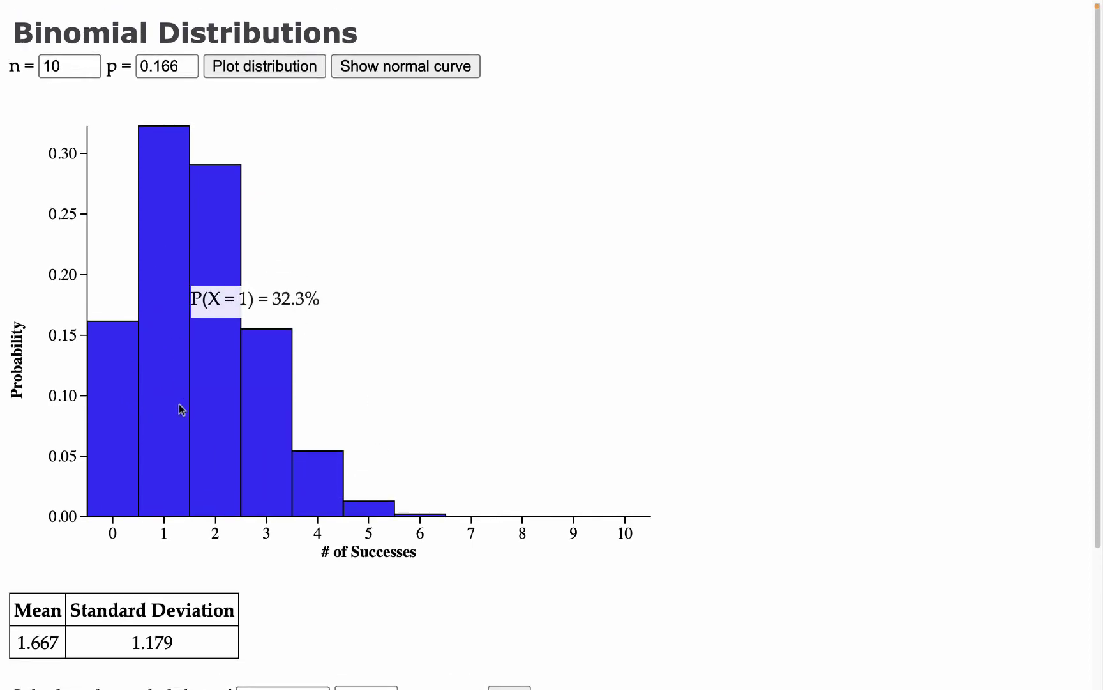
{"action": "mouse_move", "coordinate": [118, 473]}
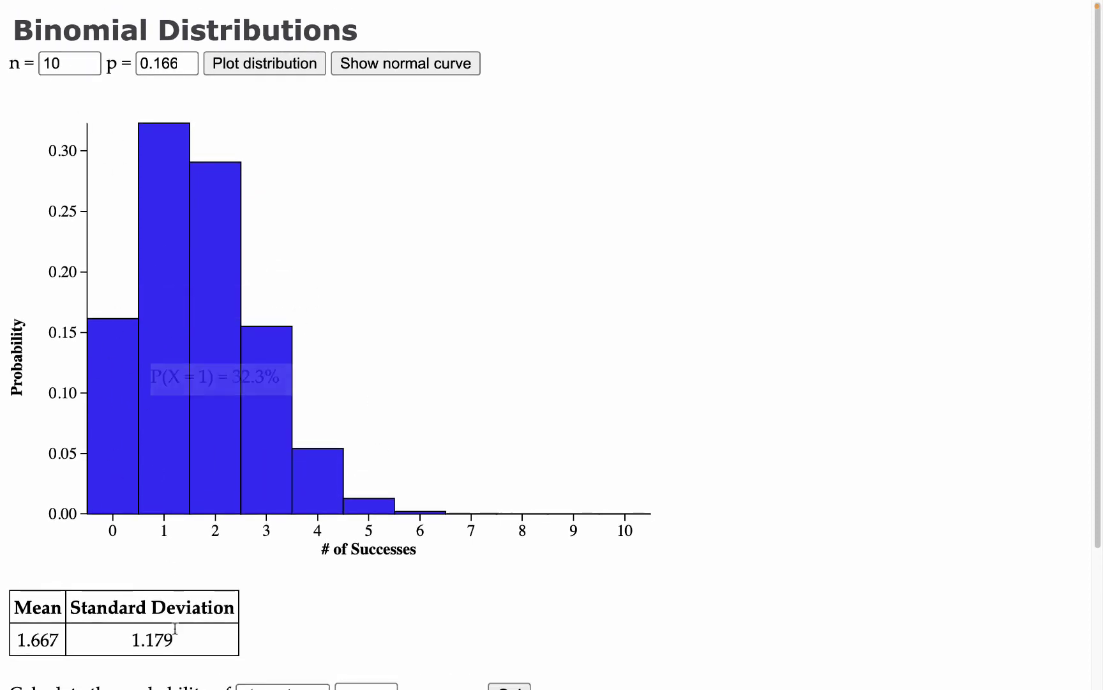
Step: Overlay the normal curve on the histogram, toggling it off and back on
{"action": "left_click", "coordinate": [406, 71]}
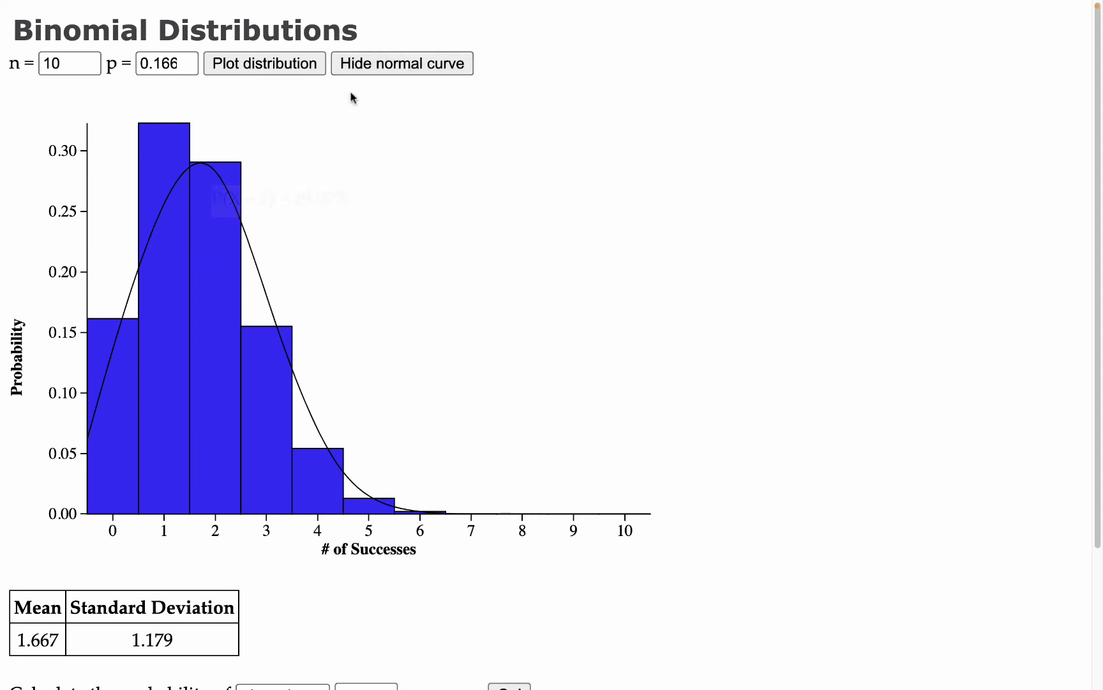
{"action": "left_click", "coordinate": [351, 71]}
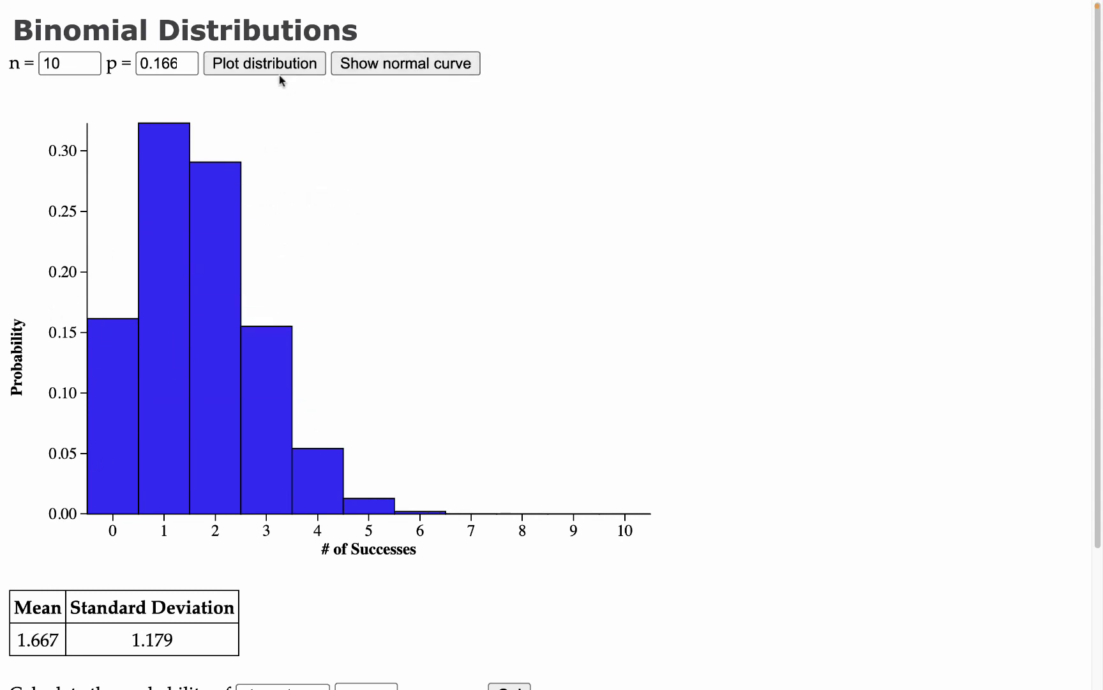
{"action": "left_click", "coordinate": [450, 66]}
Step: Raise the number of trials from 10 toward 25 with the n spinner
{"action": "left_click", "coordinate": [90, 60]}
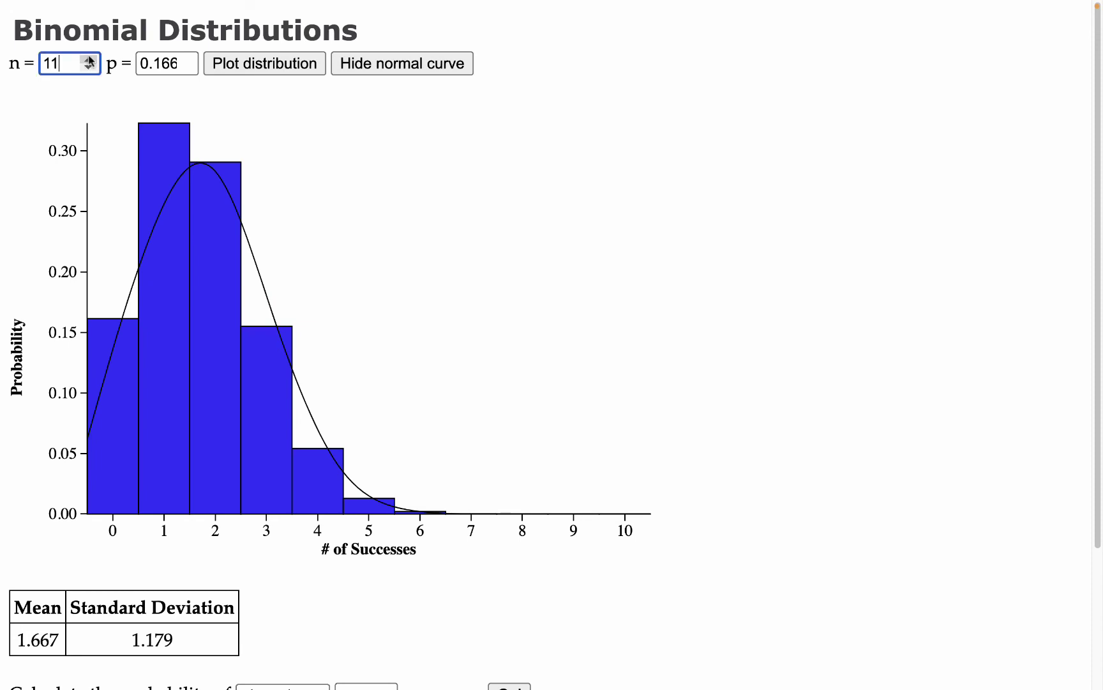
{"action": "left_click", "coordinate": [88, 59]}
{"action": "left_click", "coordinate": [88, 59]}
{"action": "left_click", "coordinate": [88, 60]}
{"action": "left_click", "coordinate": [88, 59]}
{"action": "left_click", "coordinate": [88, 59]}
{"action": "left_click", "coordinate": [88, 60]}
{"action": "left_click", "coordinate": [88, 59]}
{"action": "left_click", "coordinate": [88, 60]}
{"action": "left_click", "coordinate": [88, 59]}
{"action": "left_click", "coordinate": [88, 59]}
{"action": "left_click", "coordinate": [88, 59]}
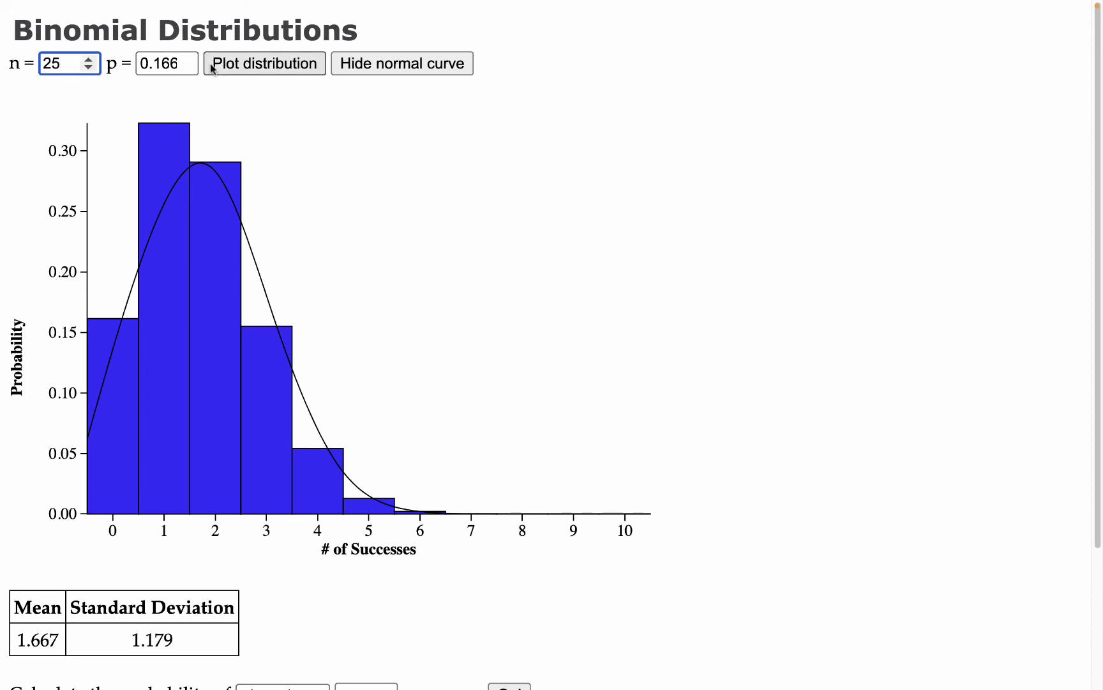
Step: Replot for n = 25, then set n to 50 and replot (mean 8.335, SD 2.635)
{"action": "left_click", "coordinate": [281, 64]}
{"action": "mouse_move", "coordinate": [161, 224]}
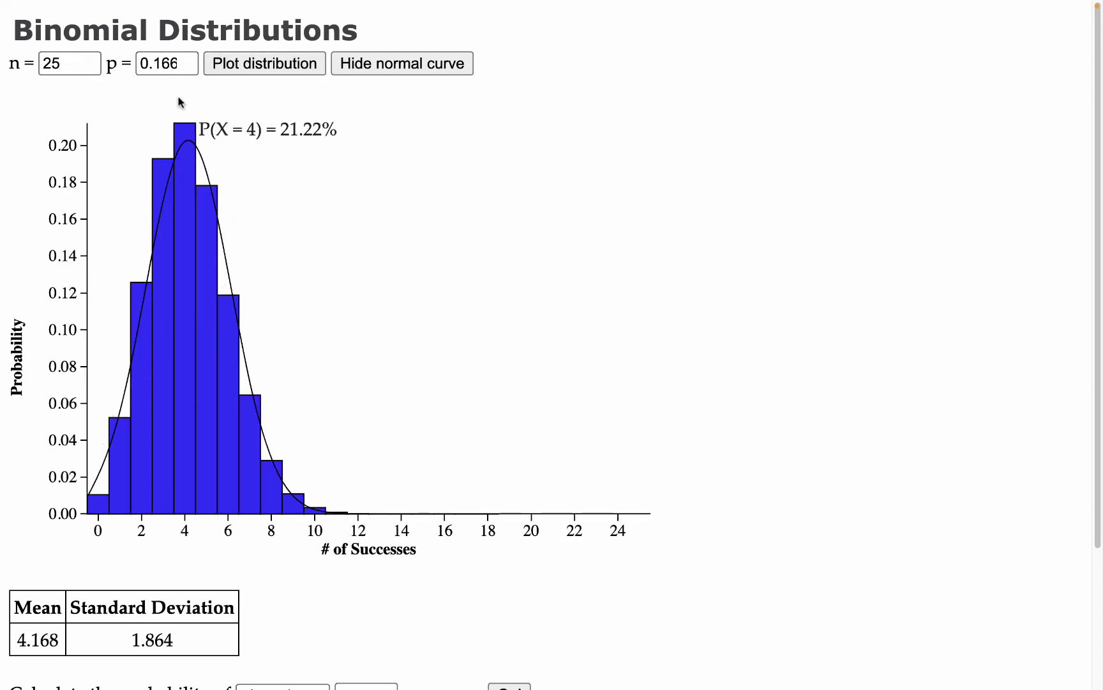
{"action": "double_click", "coordinate": [64, 65]}
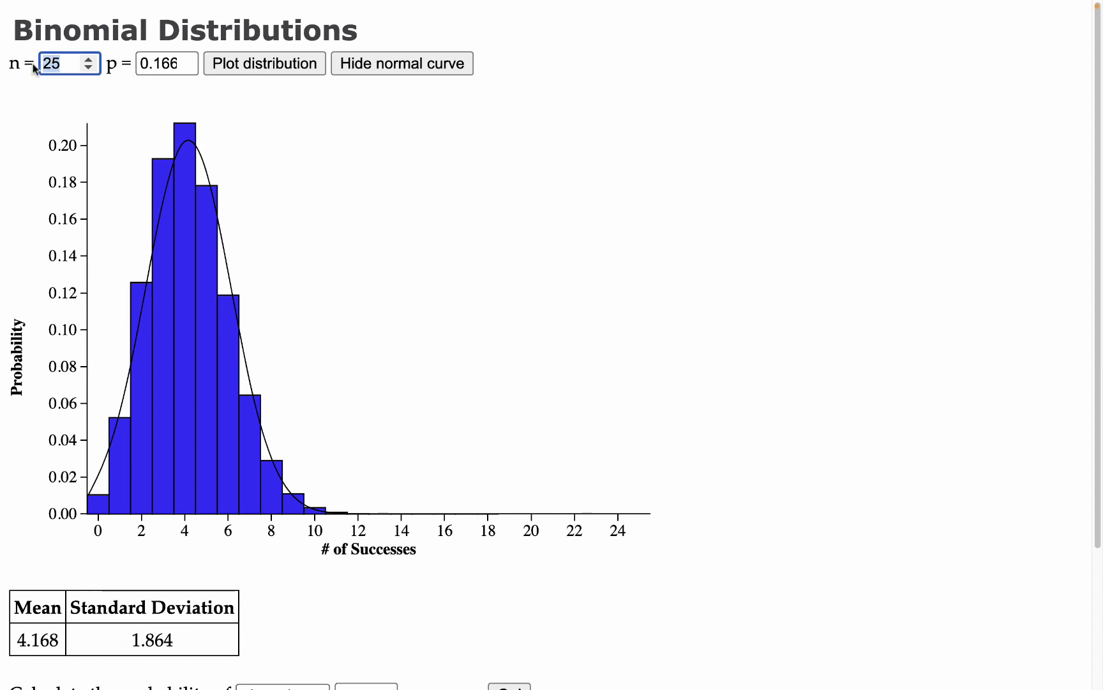
{"action": "type", "text": "50"}
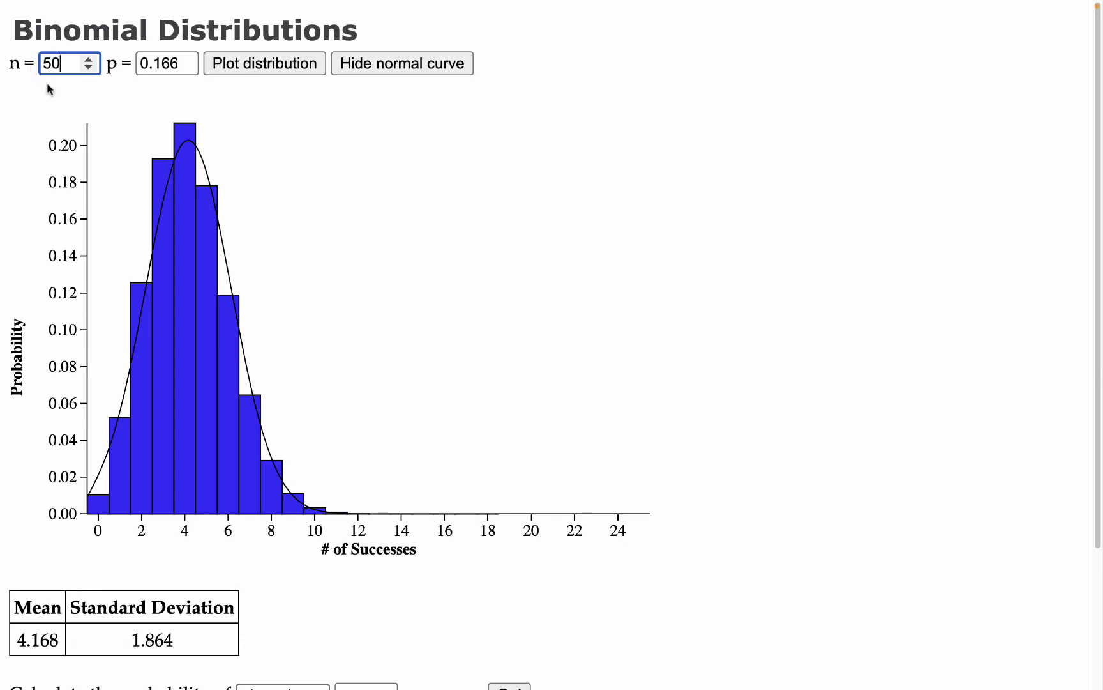
{"action": "left_click", "coordinate": [274, 64]}
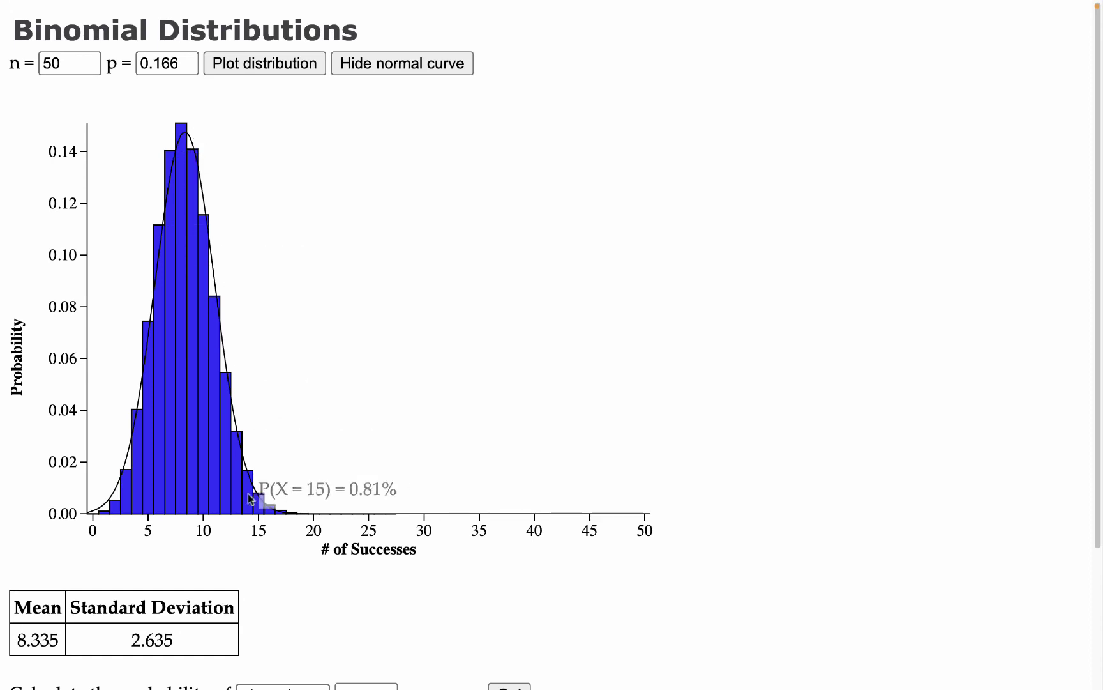
{"action": "scroll", "coordinate": [386, 333], "scroll_direction": "down", "scroll_amount": 5}
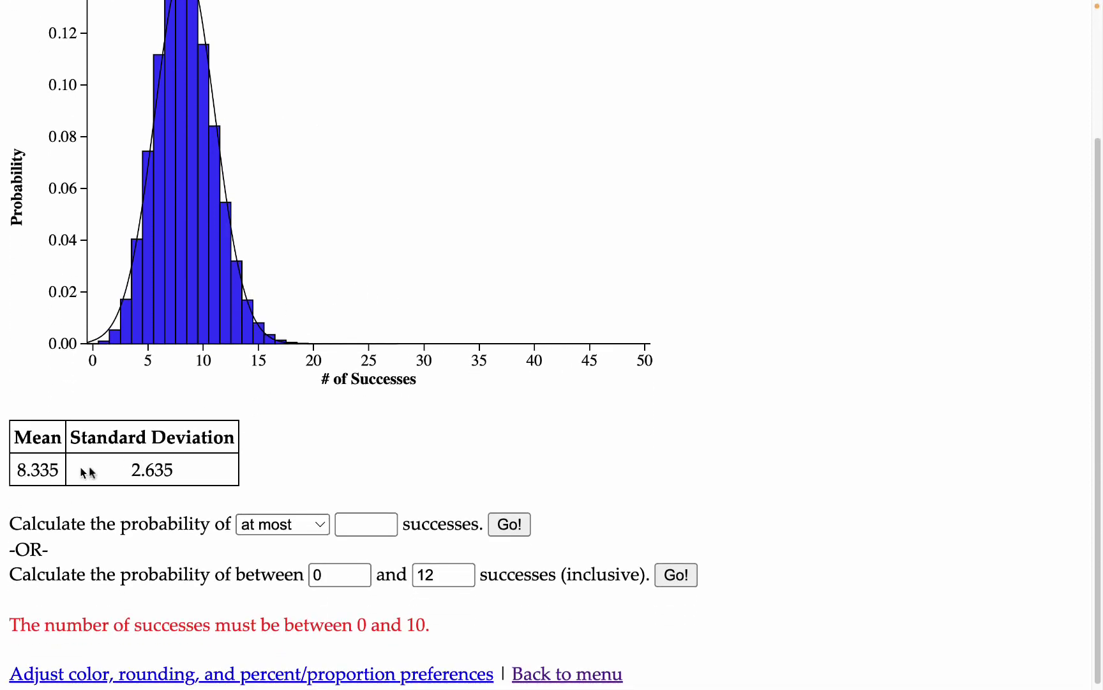
{"action": "scroll", "coordinate": [128, 459], "scroll_direction": "up", "scroll_amount": 4}
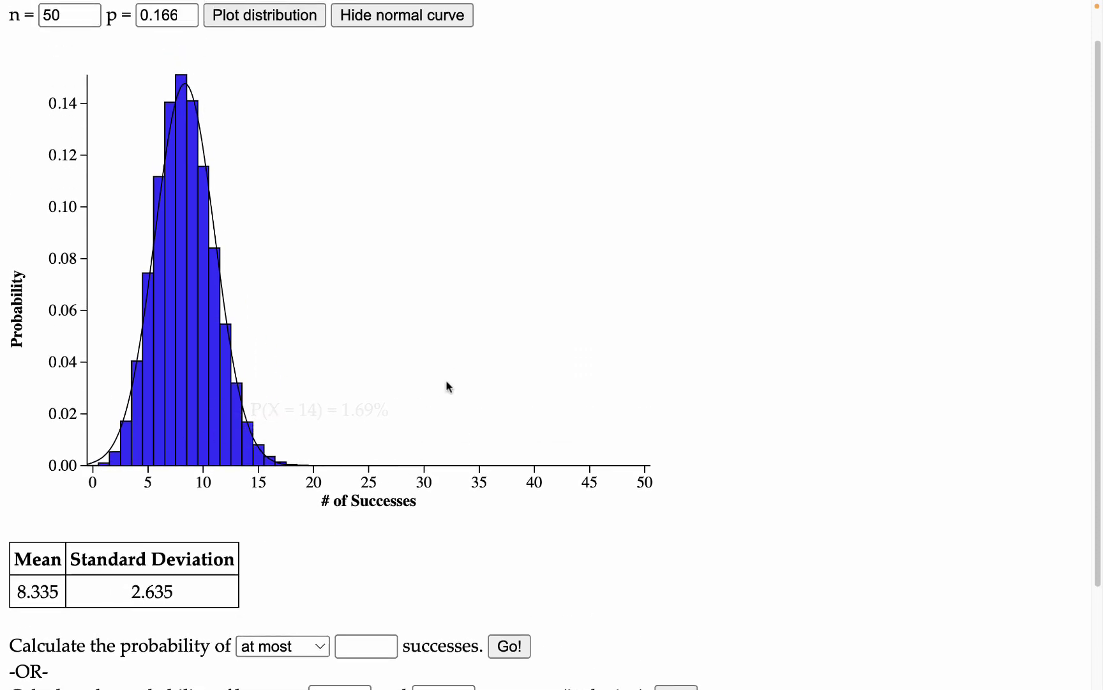